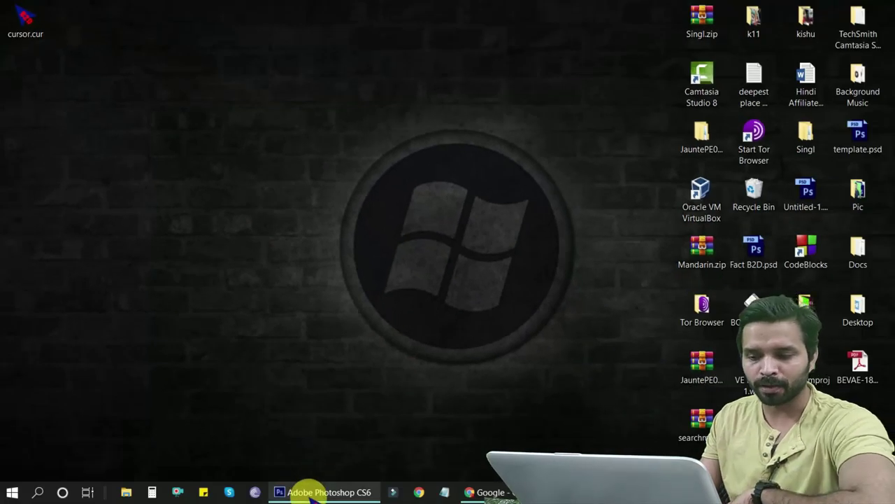
Switch to Photoshop and create a new document 32 pixels wide and 32 pixels high
{"action": "left_click", "coordinate": [310, 492]}
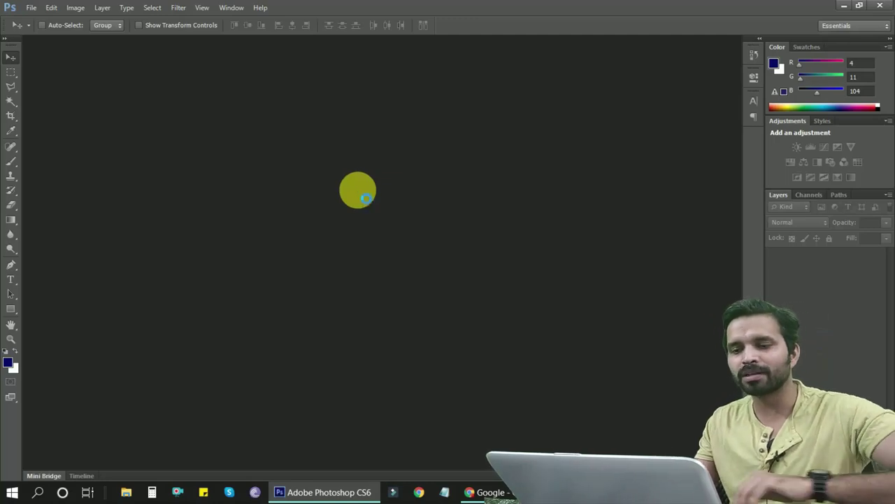
{"action": "key", "text": "ctrl+n"}
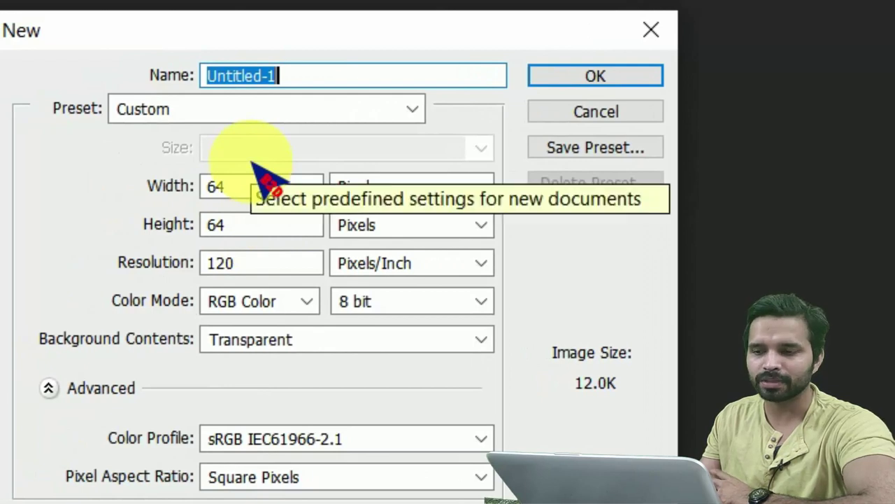
{"action": "double_click", "coordinate": [220, 186]}
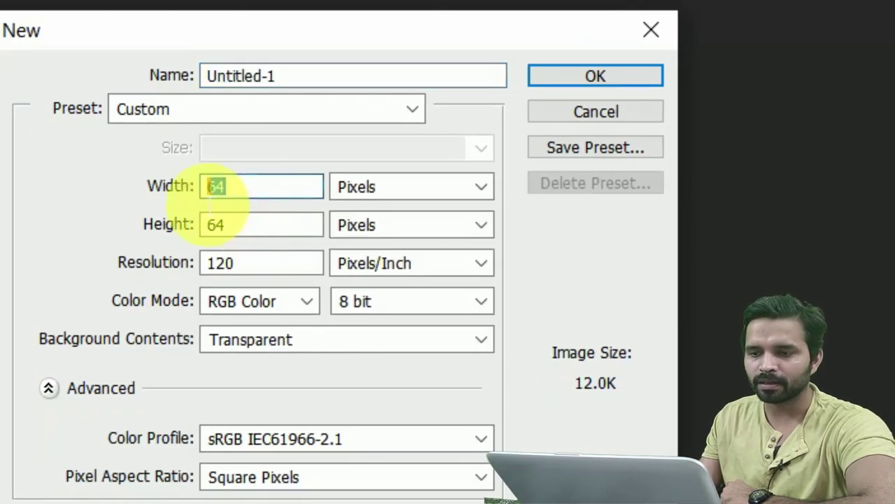
{"action": "type", "text": "32"}
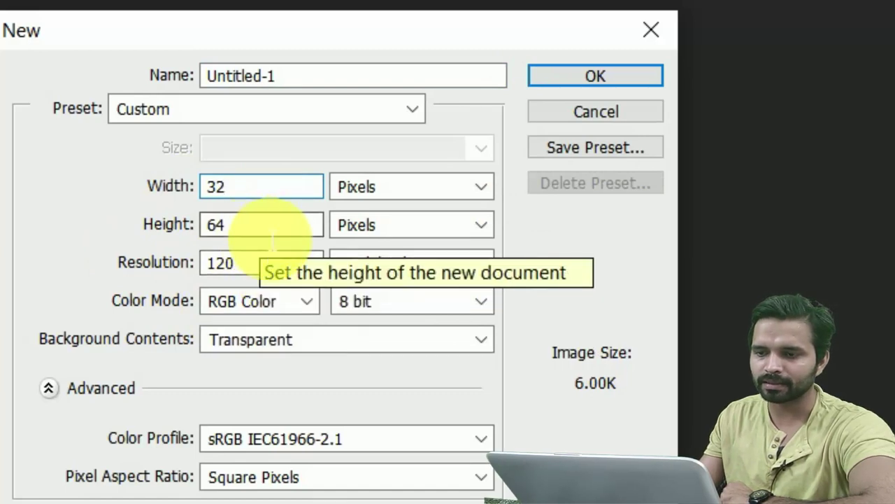
{"action": "double_click", "coordinate": [217, 224]}
{"action": "type", "text": "32"}
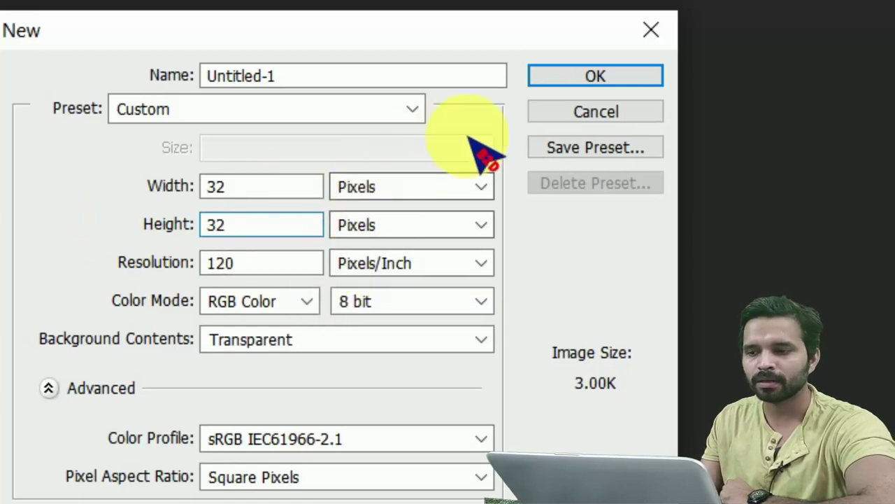
{"action": "left_click", "coordinate": [549, 77]}
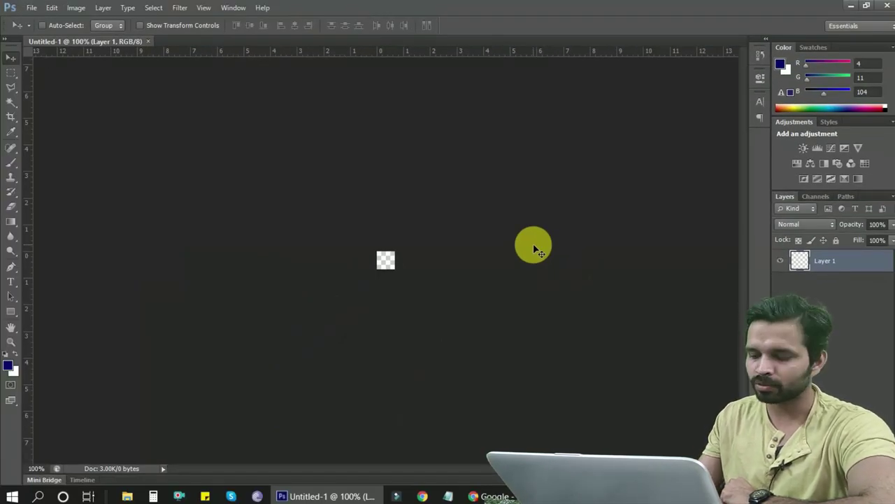
Outline an arrowhead-shaped pointer selection across the canvas with the Polygonal Lasso, its tip in the canvas's upper-left corner
{"action": "key", "text": "ctrl+plus"}
{"action": "key", "text": "ctrl+plus"}
{"action": "key", "text": "ctrl+plus"}
{"action": "key", "text": "ctrl+plus"}
{"action": "key", "text": "ctrl+plus"}
{"action": "key", "text": "ctrl+plus"}
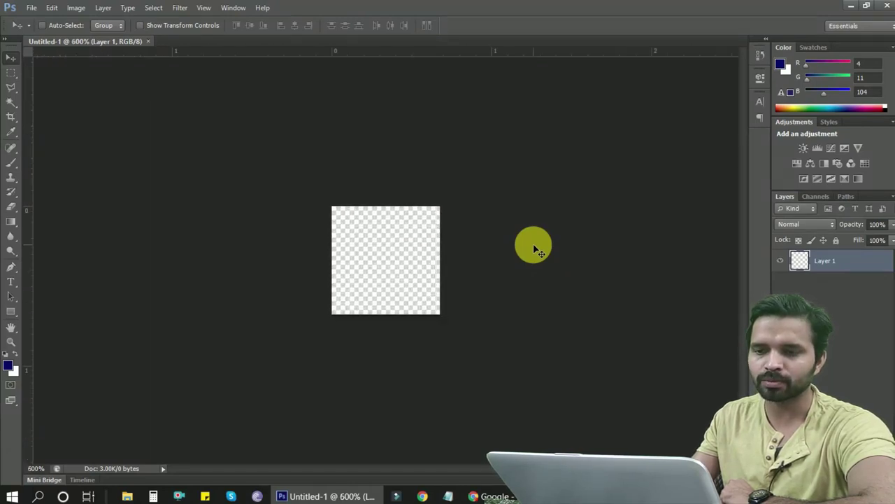
{"action": "key", "text": "ctrl+plus"}
{"action": "key", "text": "ctrl+plus"}
{"action": "key", "text": "ctrl+plus"}
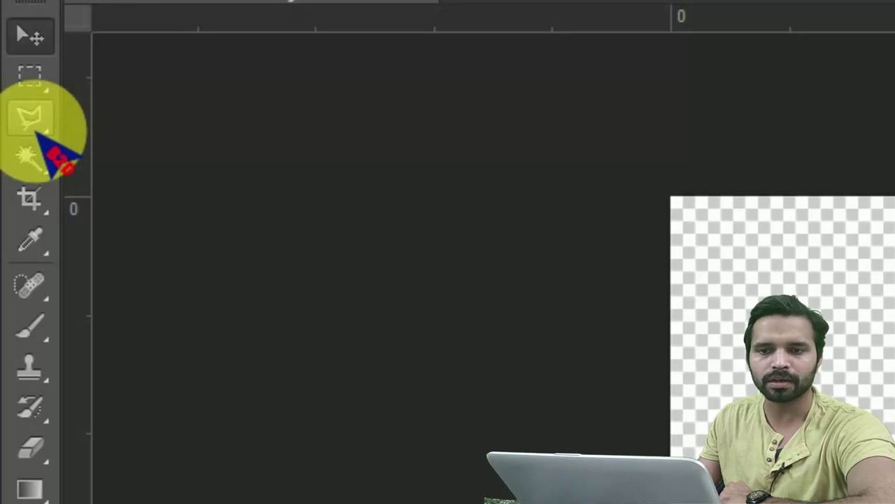
{"action": "left_click", "coordinate": [30, 118]}
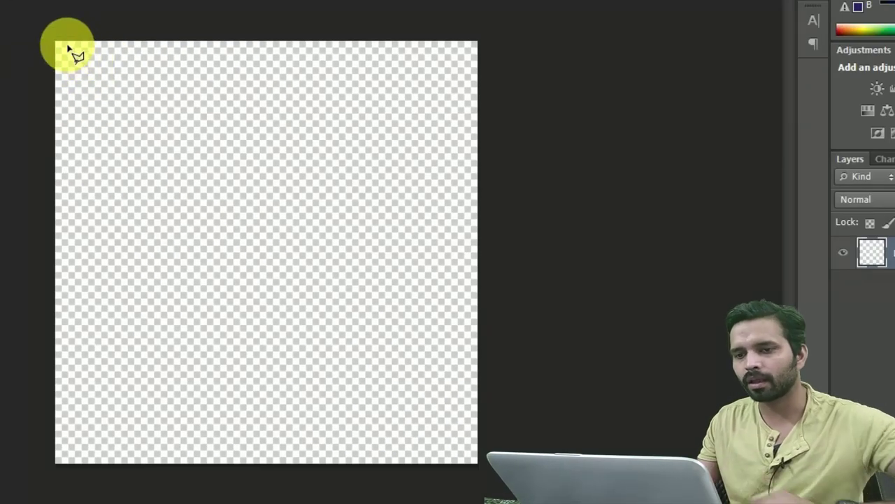
{"action": "left_click", "coordinate": [65, 43]}
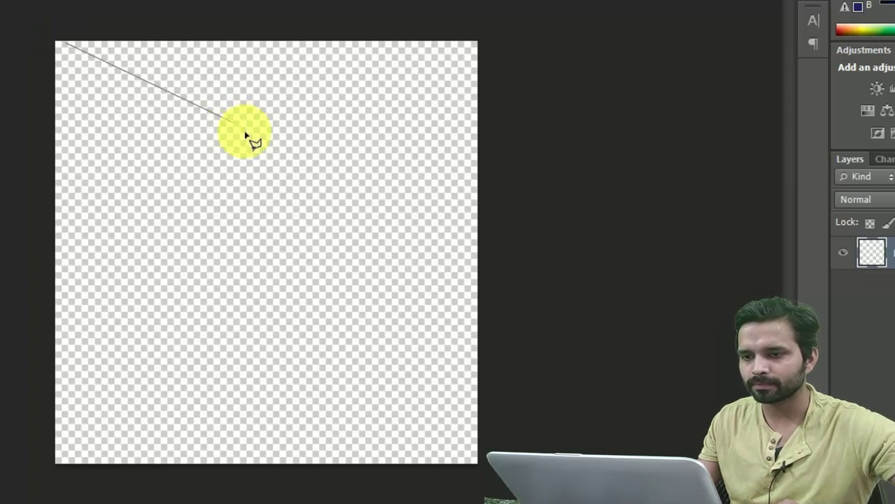
{"action": "left_click", "coordinate": [477, 201]}
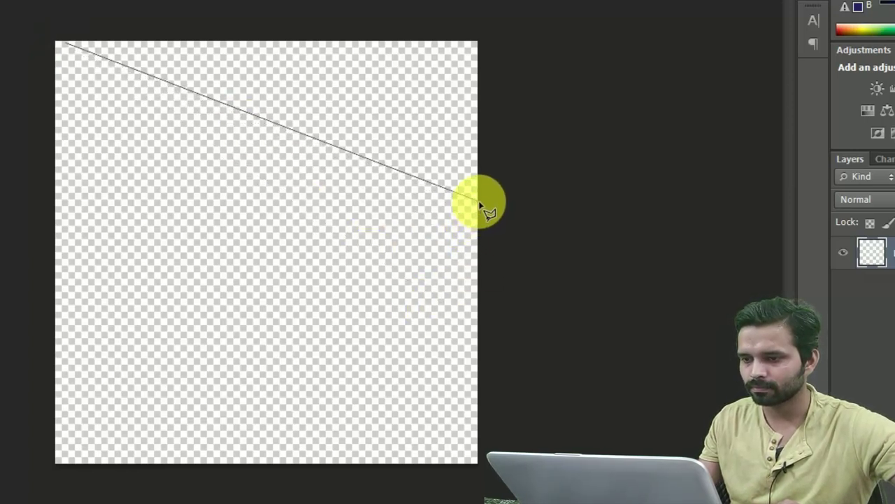
{"action": "left_click", "coordinate": [285, 267]}
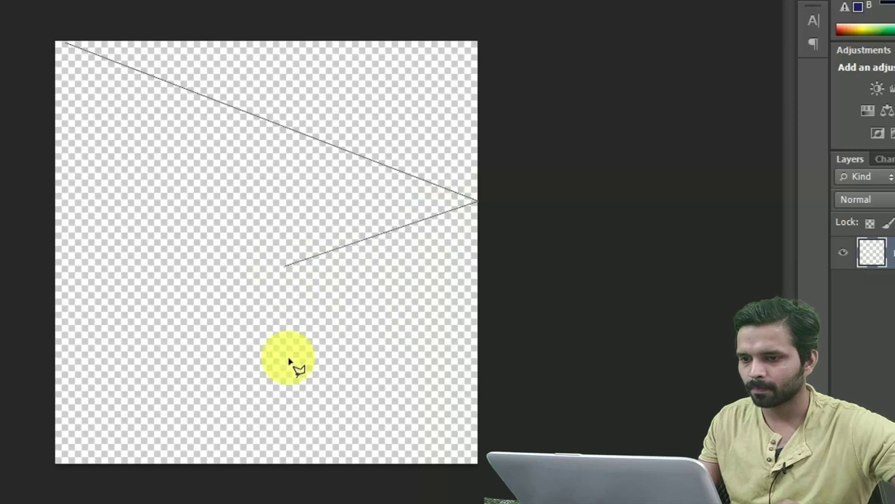
{"action": "left_click", "coordinate": [261, 462]}
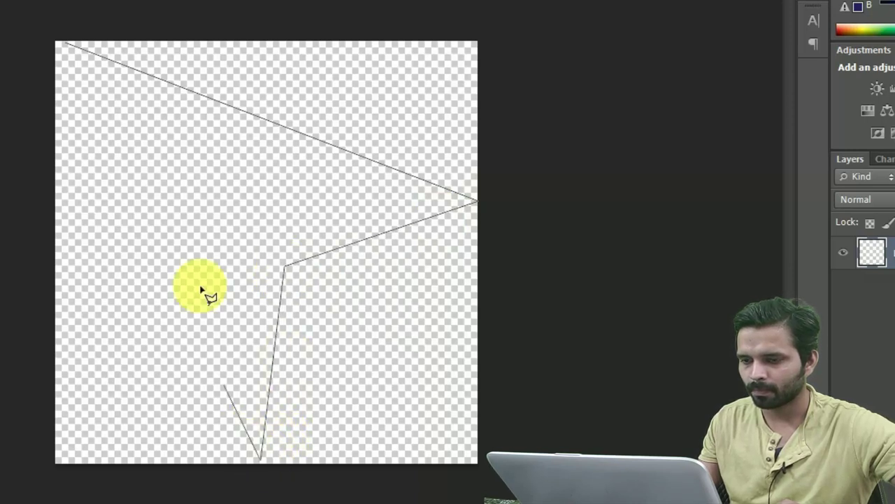
{"action": "left_click", "coordinate": [66, 46]}
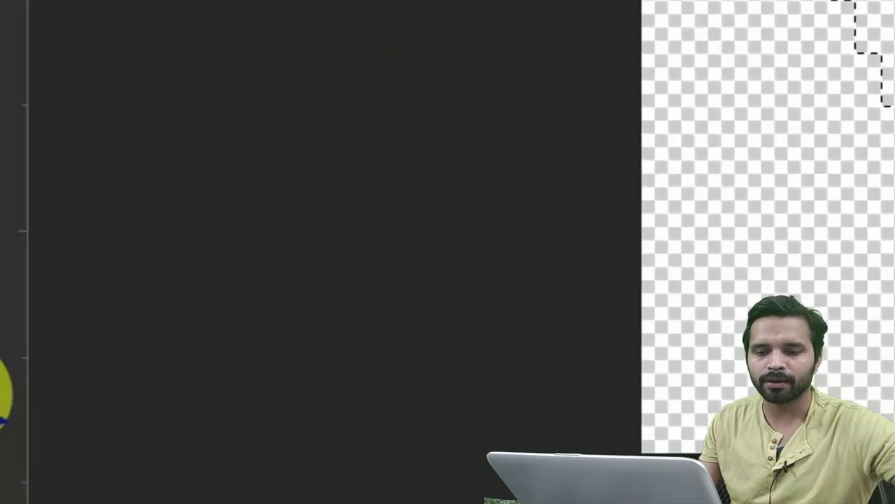
Fill the arrowhead selection with bright green (RGB 126, 255, 0) and deselect it
{"action": "left_click", "coordinate": [2, 390]}
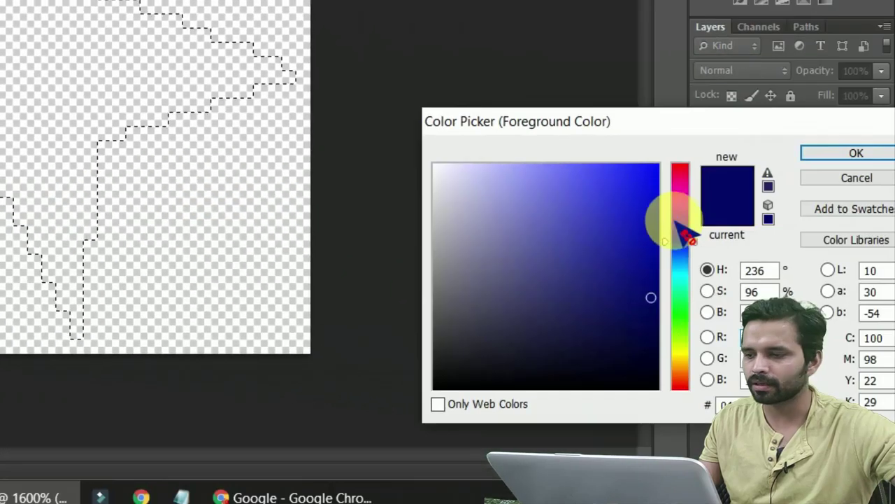
{"action": "left_click", "coordinate": [687, 332]}
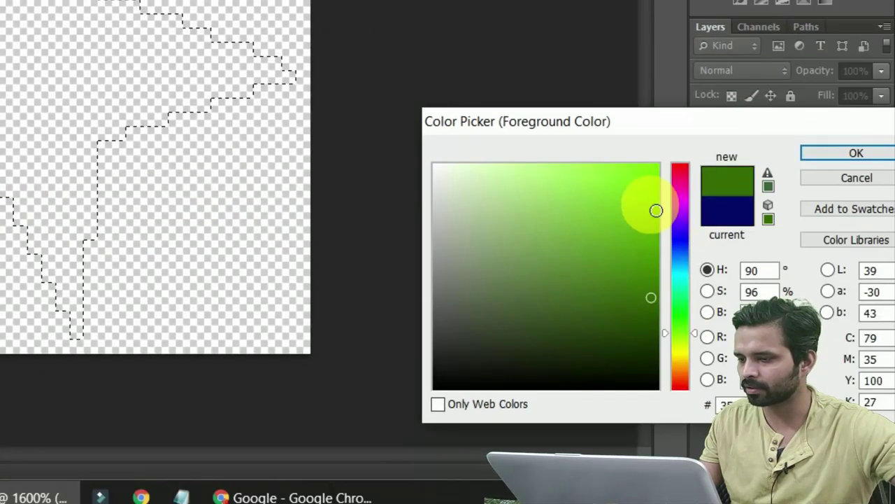
{"action": "left_click_drag", "start_coordinate": [658, 208], "coordinate": [657, 166]}
{"action": "left_click", "coordinate": [854, 155]}
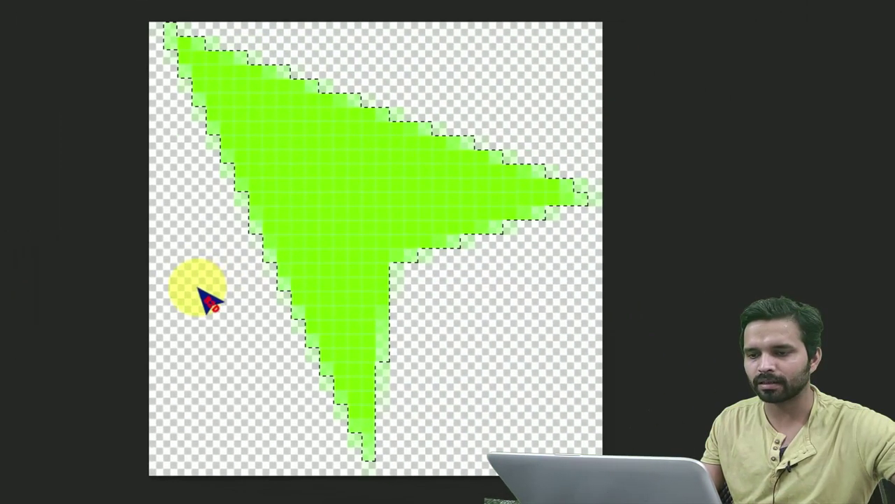
{"action": "key", "text": "ctrl+d"}
Add a text layer with the person's first name over the left side of the green arrow
{"action": "left_click", "coordinate": [204, 238]}
{"action": "type", "text": "B"}
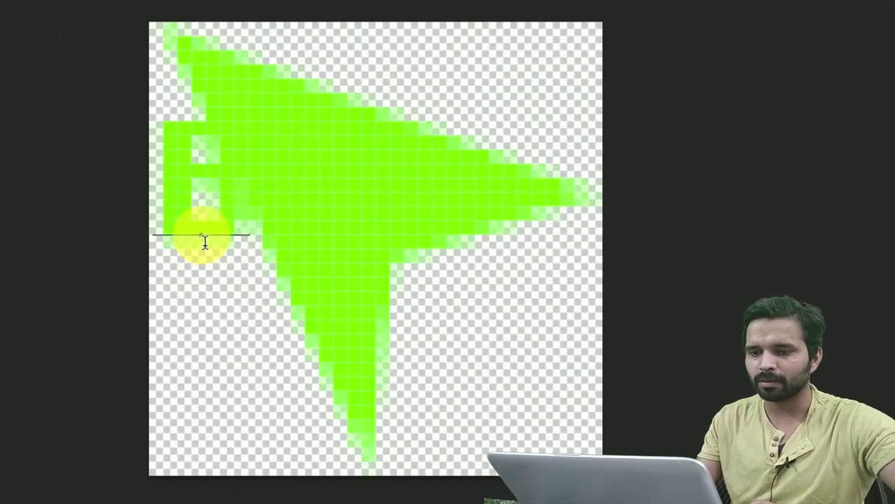
{"action": "type", "text": "e"}
{"action": "key", "text": "BackSpace"}
{"action": "key", "text": "BackSpace"}
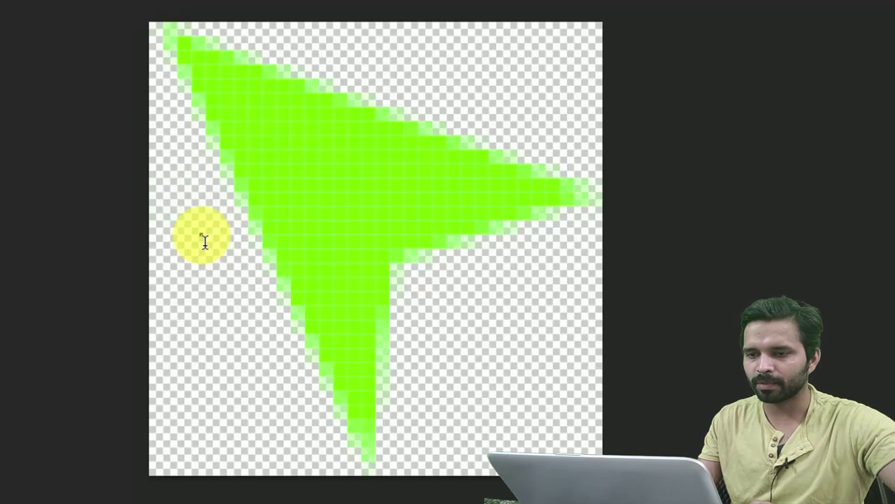
{"action": "type", "text": "m"}
{"action": "key", "text": "BackSpace"}
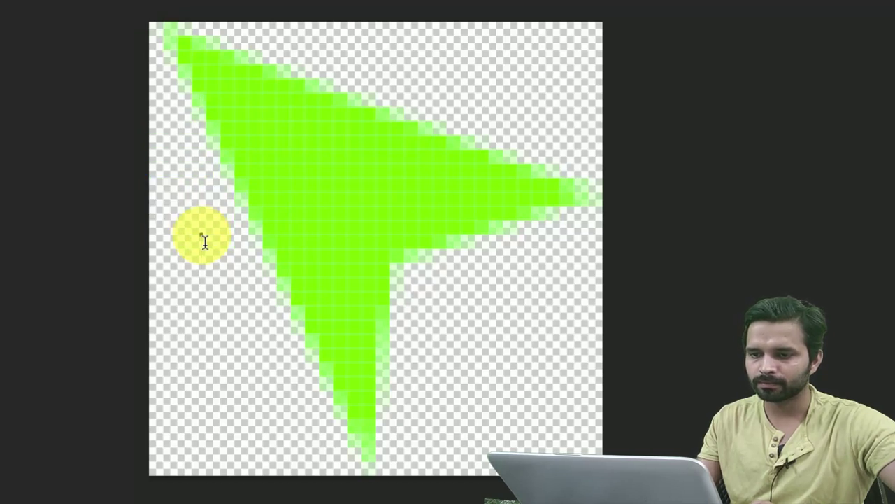
{"action": "type", "text": "Bel"}
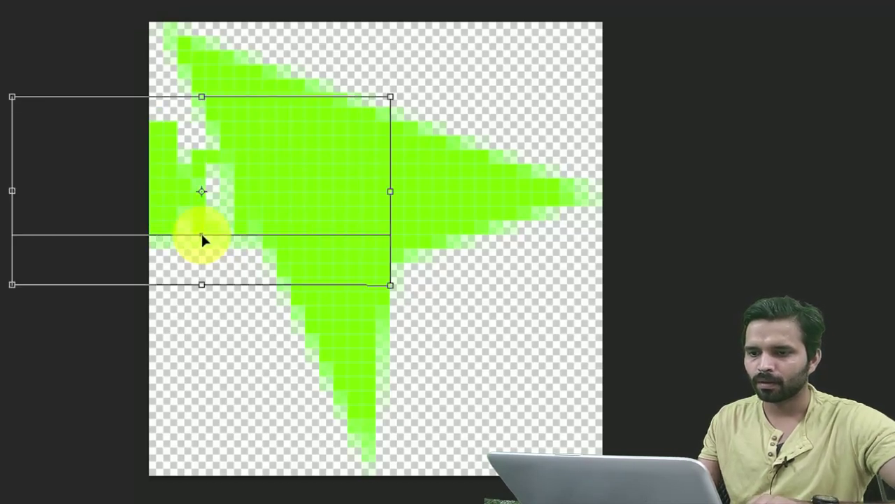
Change the name text's colour to red and its size to 5 pt
{"action": "key", "text": "ctrl+a"}
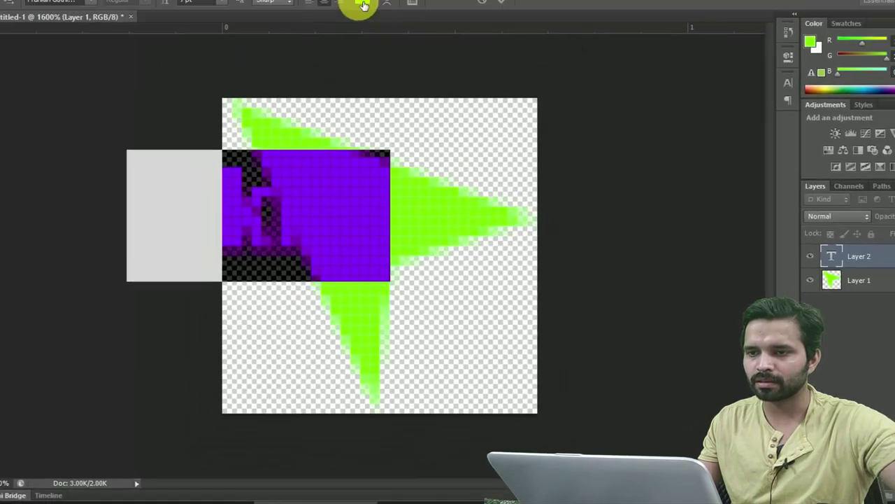
{"action": "left_click", "coordinate": [361, 5]}
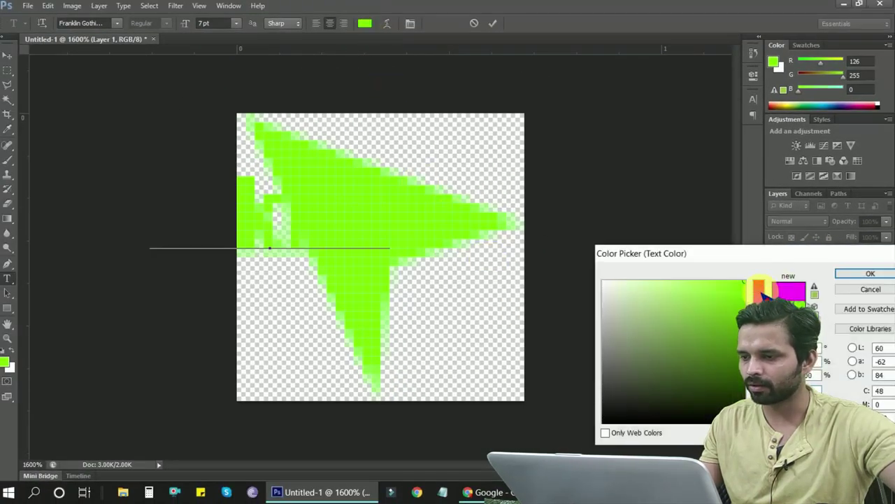
{"action": "left_click_drag", "start_coordinate": [761, 293], "coordinate": [763, 288]}
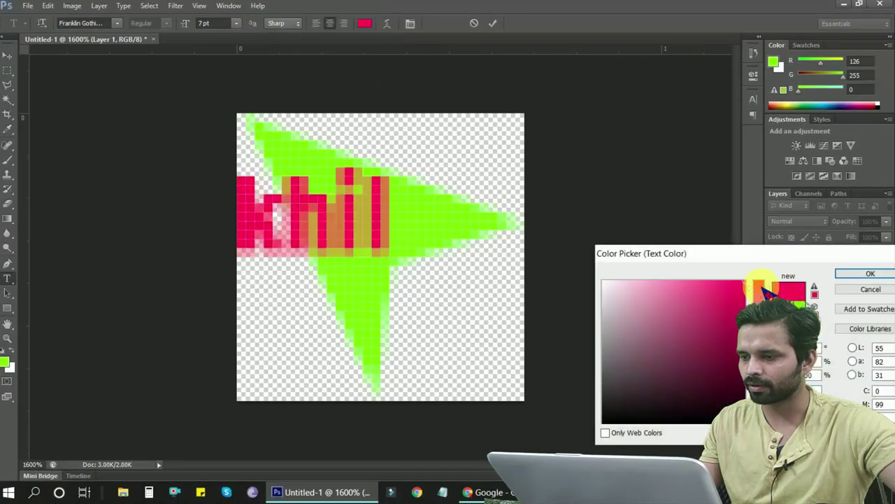
{"action": "left_click", "coordinate": [854, 275]}
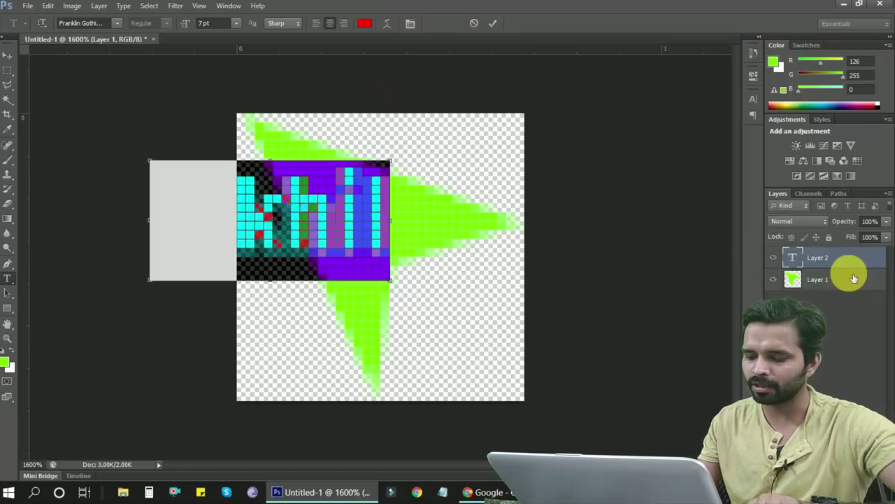
{"action": "key", "text": "ctrl+shift+comma"}
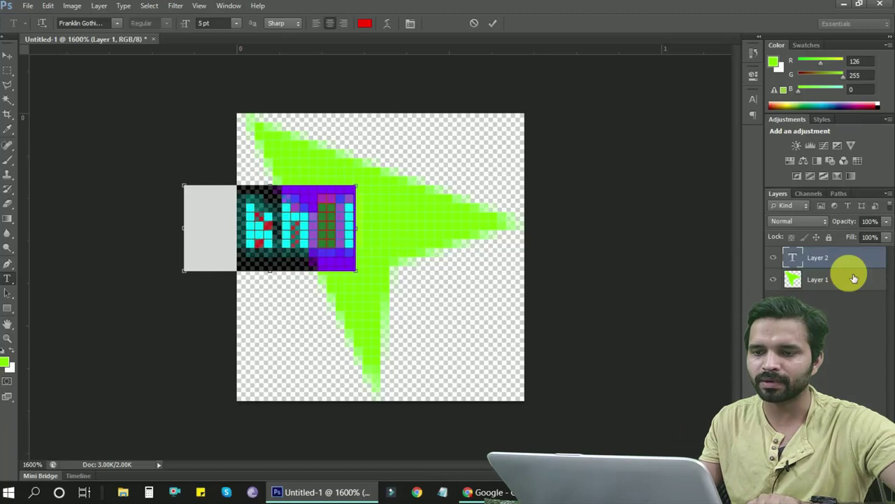
{"action": "left_click", "coordinate": [7, 54]}
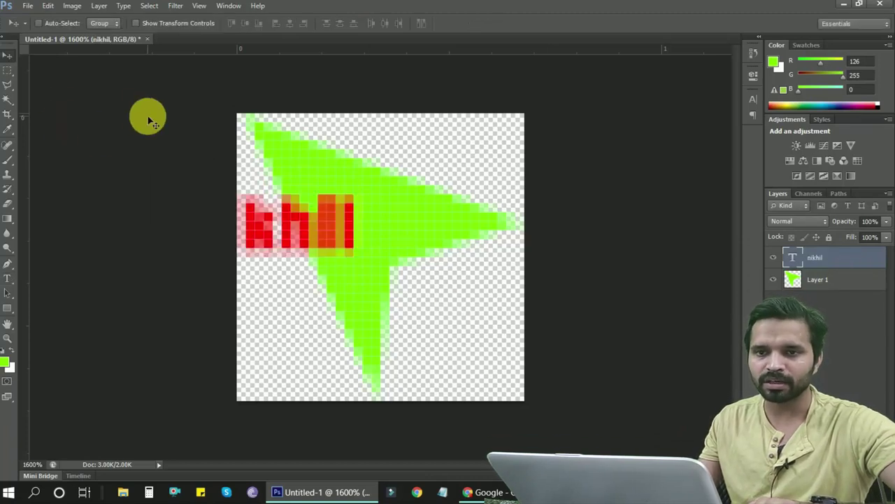
Rotate the name text diagonally down to the right and move it over the middle of the arrow
{"action": "key", "text": "ctrl+t"}
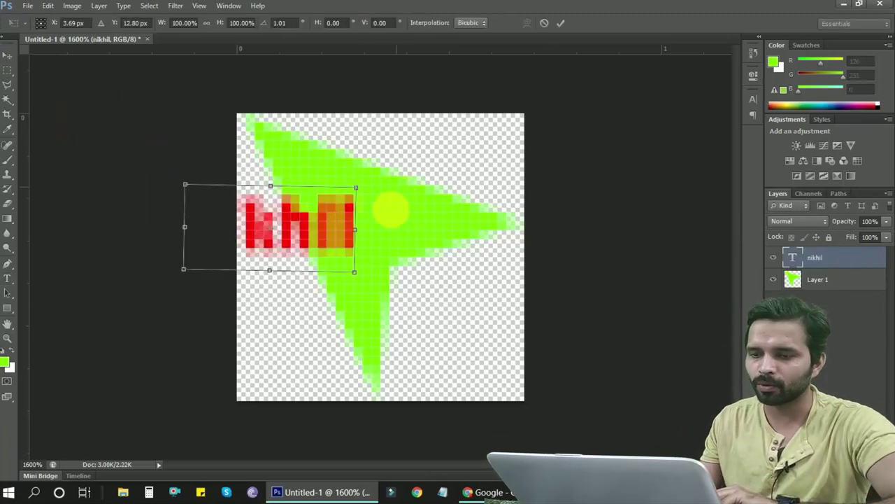
{"action": "left_click_drag", "start_coordinate": [390, 206], "coordinate": [448, 281]}
{"action": "left_click_drag", "start_coordinate": [514, 270], "coordinate": [515, 279]}
{"action": "key", "text": "Return"}
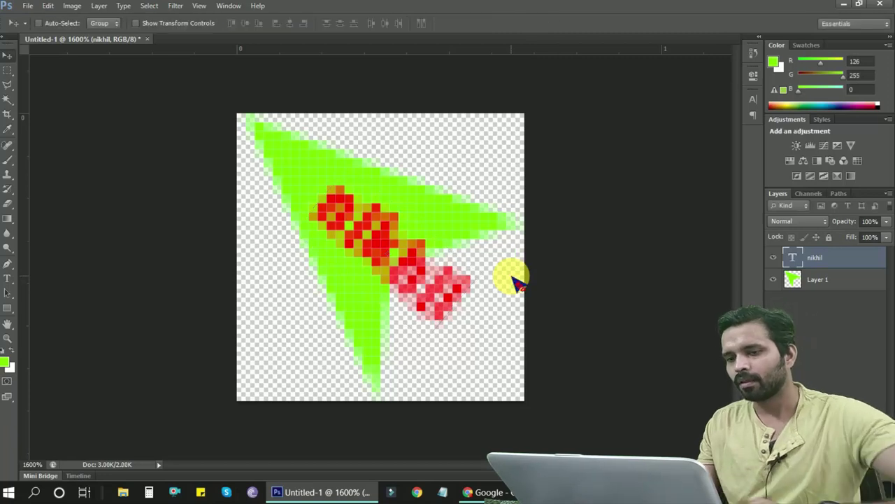
Examine the cursor design at 100% size and again at 1600% to judge how legible the name is
{"action": "key", "text": "ctrl+minus"}
{"action": "key", "text": "ctrl+minus"}
{"action": "key", "text": "ctrl+minus"}
{"action": "key", "text": "ctrl+minus"}
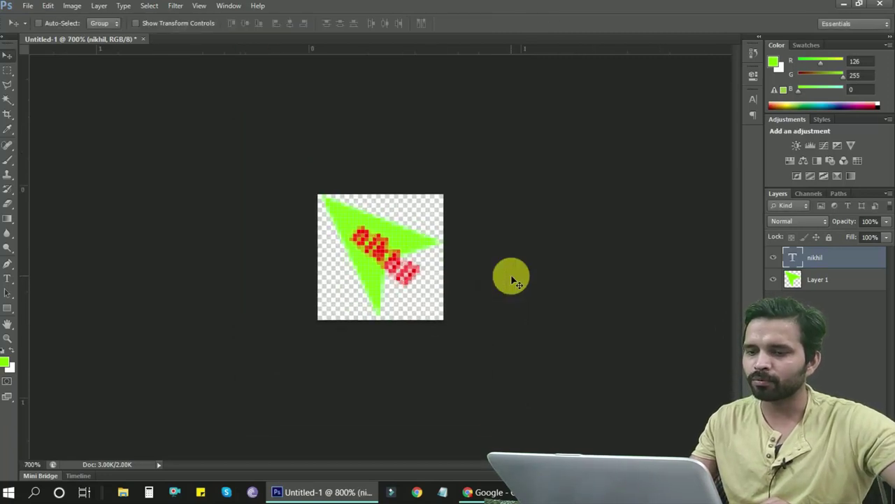
{"action": "key", "text": "ctrl+minus"}
{"action": "key", "text": "ctrl+minus"}
{"action": "key", "text": "ctrl+minus"}
{"action": "key", "text": "ctrl+minus"}
{"action": "key", "text": "ctrl+minus"}
{"action": "key", "text": "ctrl+plus"}
{"action": "key", "text": "ctrl+plus"}
{"action": "key", "text": "ctrl+plus"}
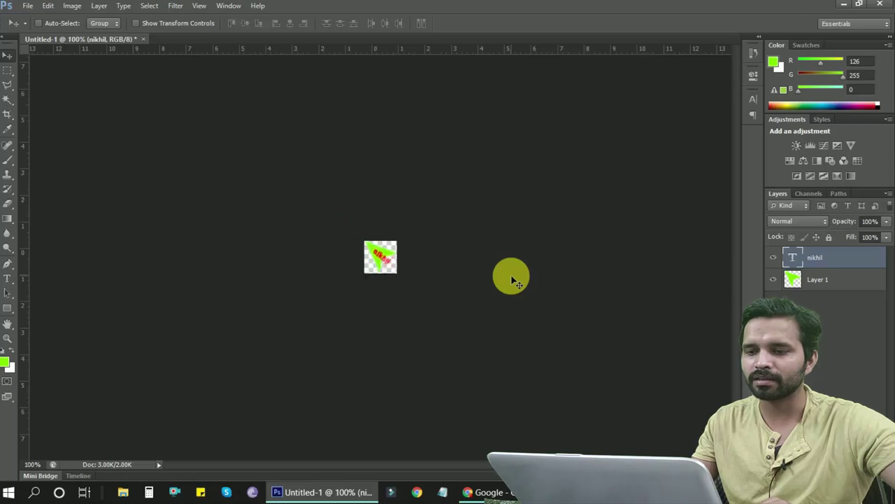
{"action": "key", "text": "ctrl+plus"}
{"action": "key", "text": "ctrl+plus"}
{"action": "key", "text": "ctrl+plus"}
{"action": "key", "text": "ctrl+plus"}
{"action": "key", "text": "ctrl+plus"}
{"action": "key", "text": "ctrl+plus"}
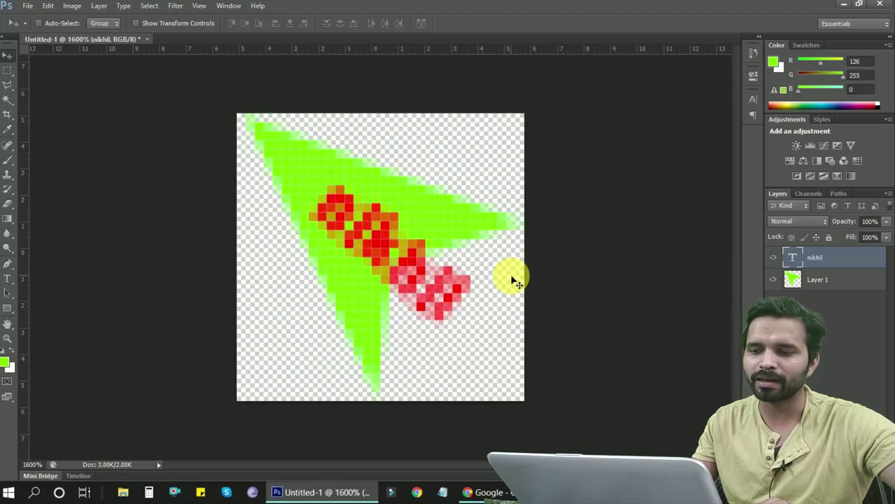
Enlarge the name text to 7 pt and capitalise its first letter
{"action": "double_click", "coordinate": [805, 255]}
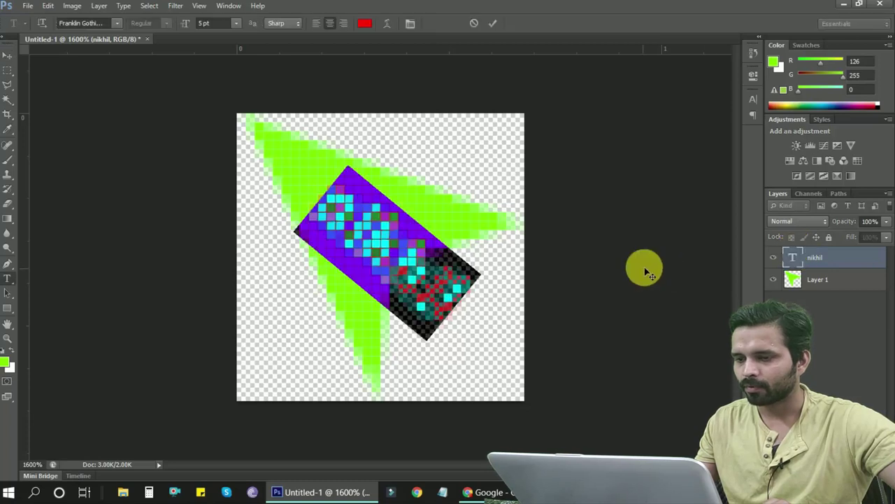
{"action": "key", "text": "ctrl+shift+period"}
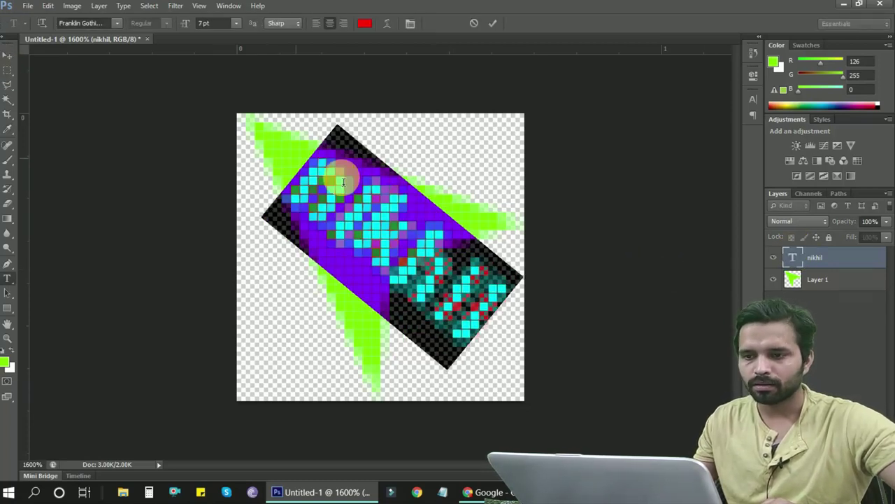
{"action": "left_click_drag", "start_coordinate": [352, 193], "coordinate": [317, 180]}
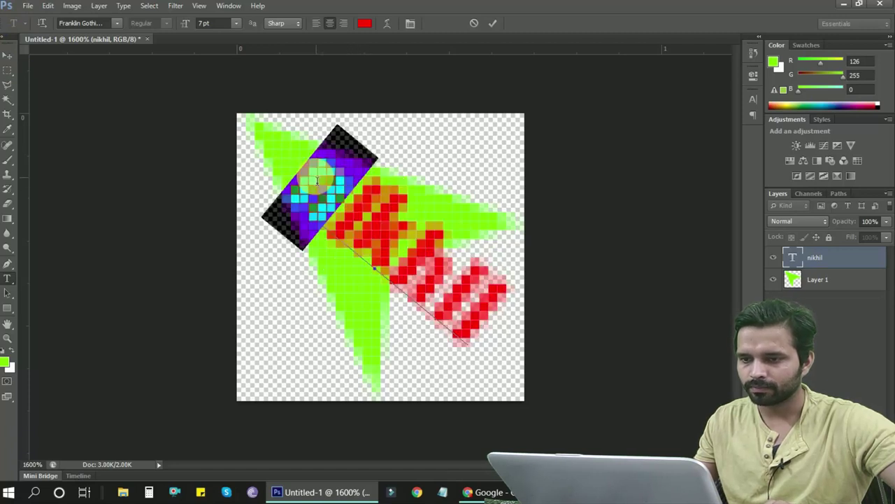
{"action": "type", "text": "Ni"}
{"action": "left_click", "coordinate": [163, 166]}
{"action": "left_click", "coordinate": [10, 61]}
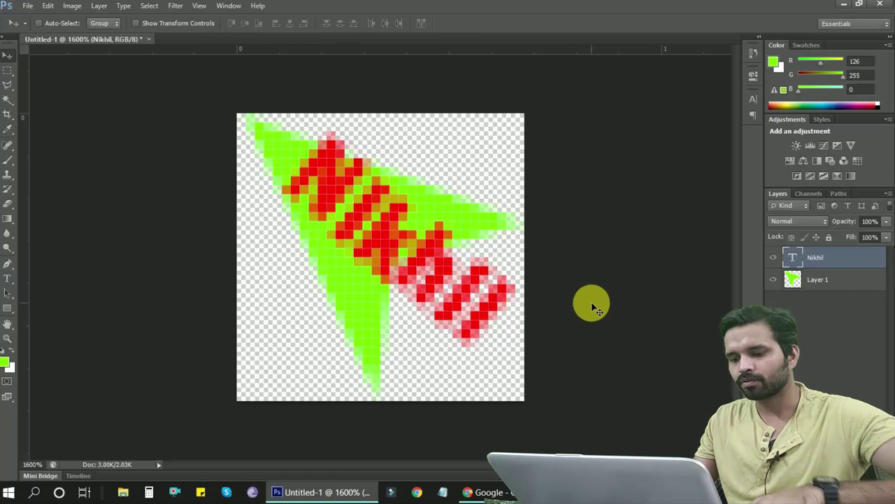
Rotate the name text about 2.35° clockwise and move it down to the right along the arrow's middle
{"action": "key", "text": "ctrl+t"}
{"action": "left_click_drag", "start_coordinate": [576, 386], "coordinate": [569, 394]}
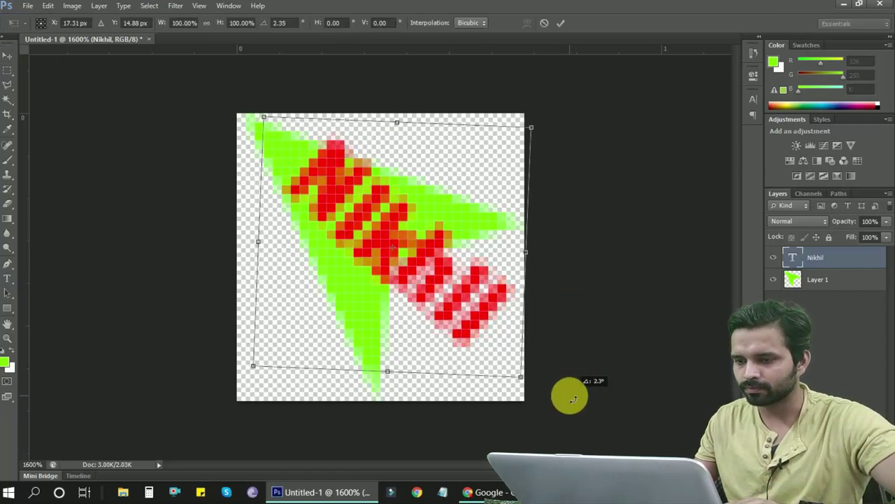
{"action": "left_click_drag", "start_coordinate": [479, 329], "coordinate": [493, 341]}
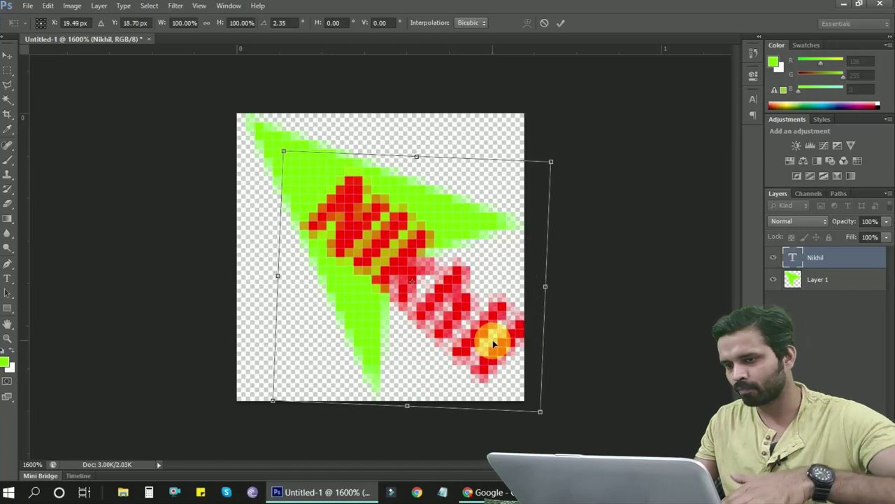
{"action": "key", "text": "Return"}
Add a black Stroke effect around the green arrow layer
{"action": "right_click", "coordinate": [828, 290]}
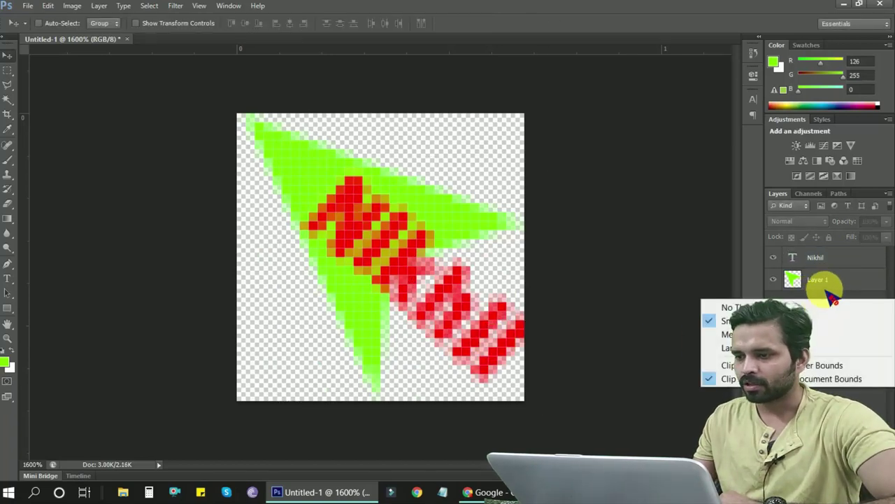
{"action": "left_click", "coordinate": [833, 278]}
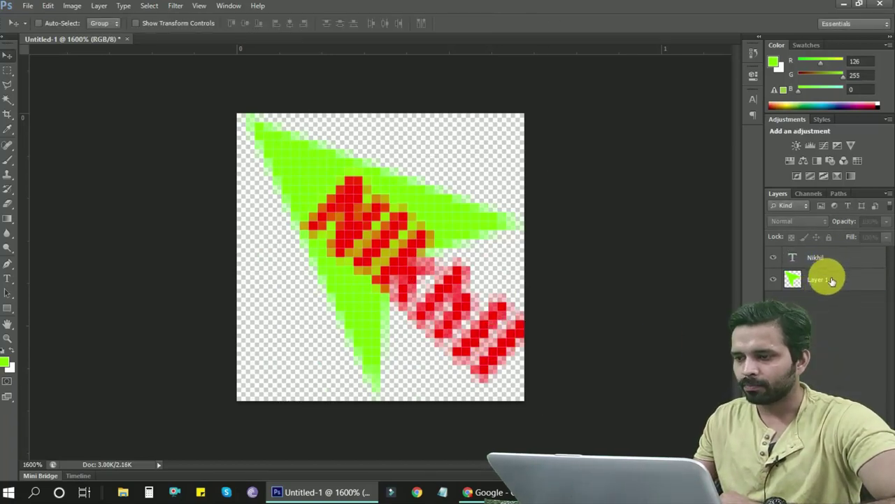
{"action": "left_click", "coordinate": [832, 280]}
{"action": "right_click", "coordinate": [831, 280]}
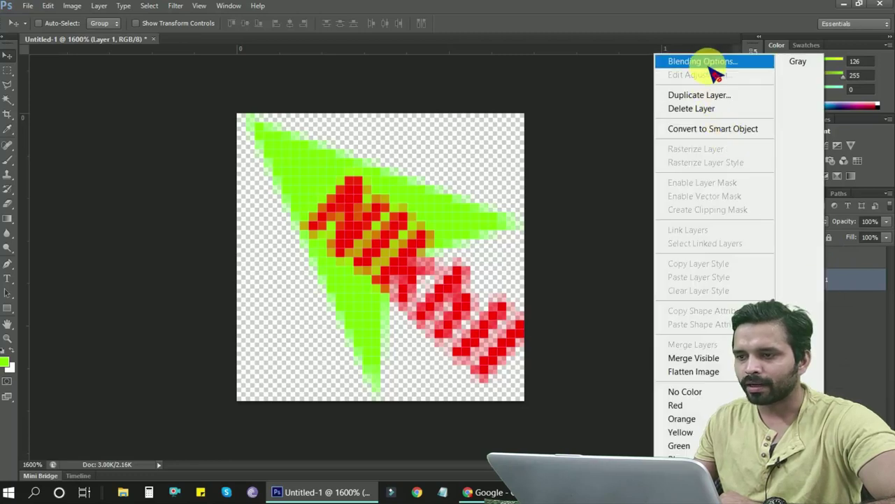
{"action": "left_click", "coordinate": [709, 64]}
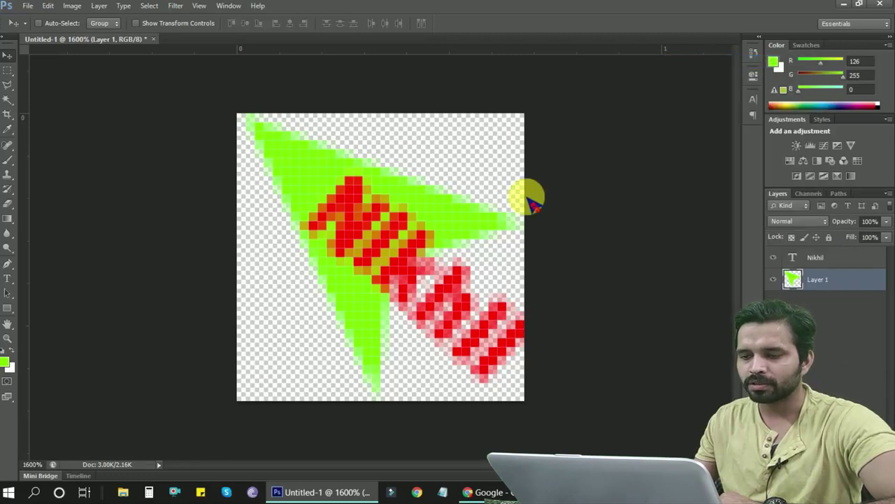
{"action": "double_click", "coordinate": [863, 276]}
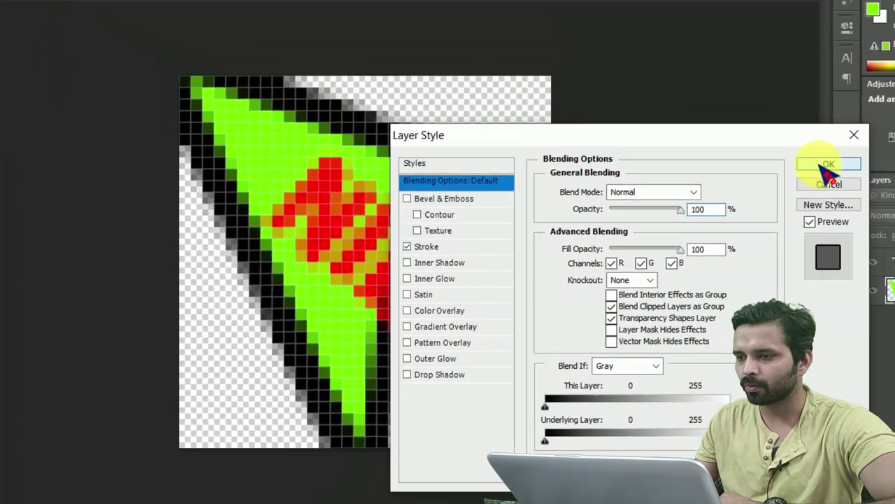
{"action": "left_click", "coordinate": [825, 144]}
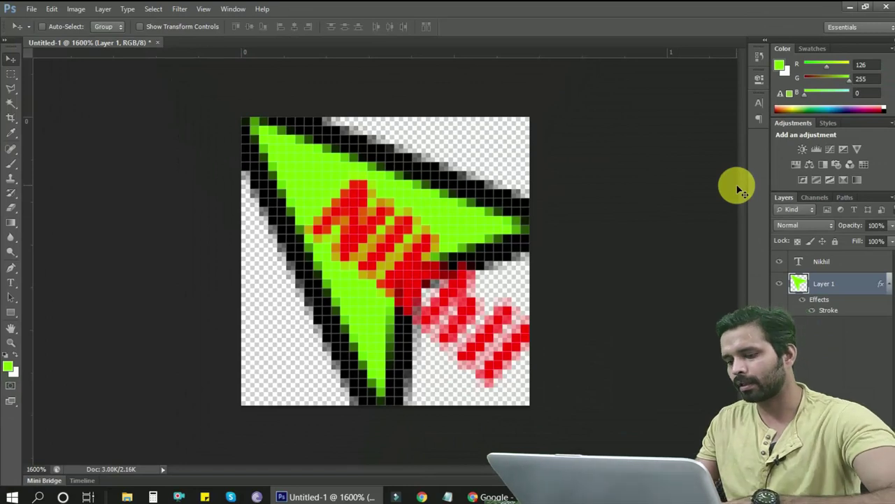
Examine the outlined cursor design at 200% size
{"action": "key", "text": "ctrl+minus"}
{"action": "key", "text": "ctrl+minus"}
{"action": "key", "text": "ctrl+minus"}
{"action": "key", "text": "ctrl+minus"}
{"action": "key", "text": "ctrl+minus"}
{"action": "key", "text": "ctrl+minus"}
{"action": "key", "text": "ctrl+minus"}
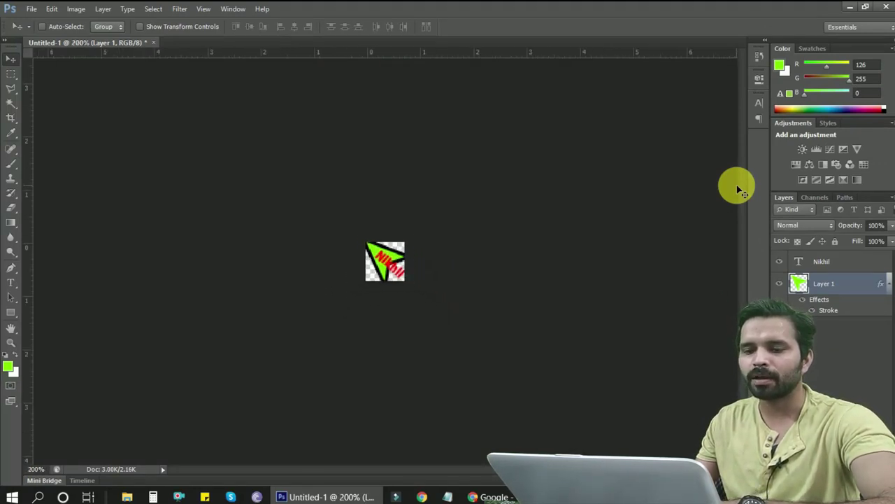
Start saving the design under a new name on the Desktop, with PNG as the format
{"action": "left_click", "coordinate": [31, 9]}
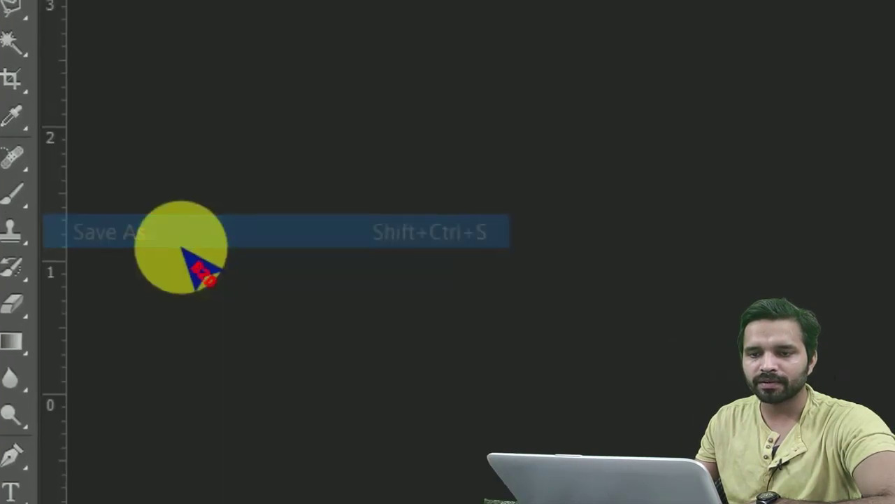
{"action": "left_click", "coordinate": [181, 246]}
{"action": "left_click", "coordinate": [62, 143]}
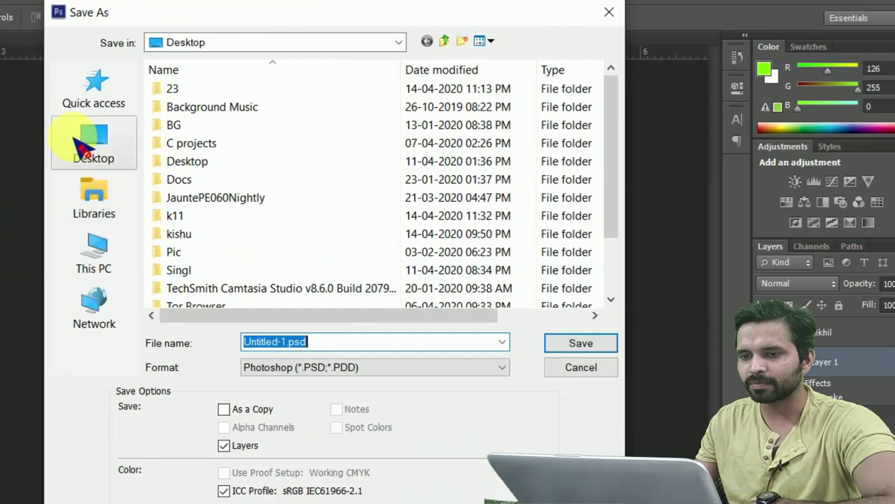
{"action": "left_click", "coordinate": [421, 373]}
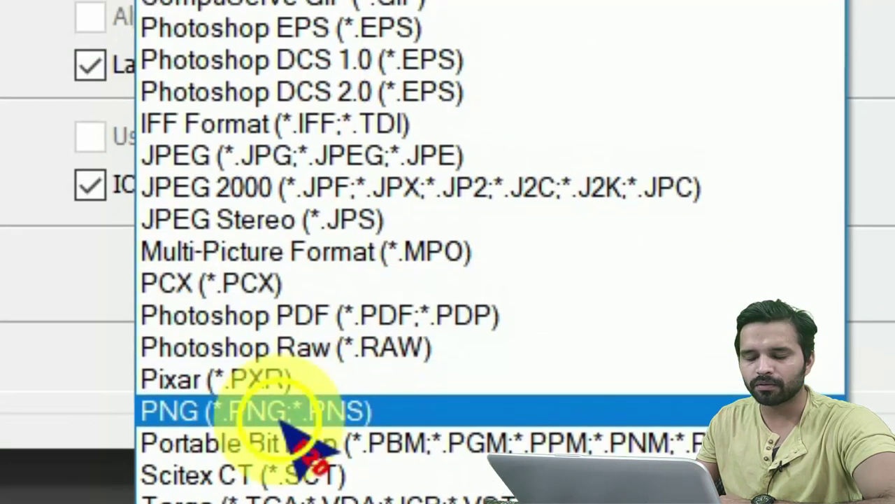
{"action": "left_click", "coordinate": [281, 399]}
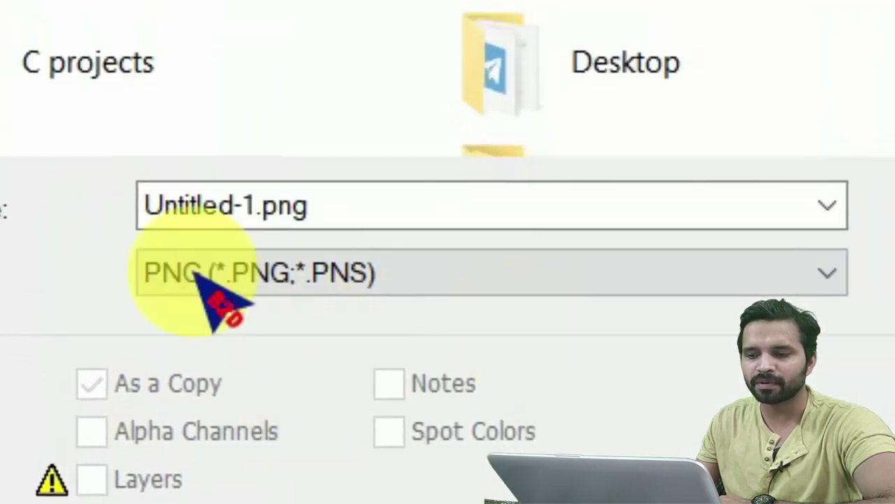
Name the PNG file green arrow
{"action": "left_click", "coordinate": [668, 229]}
{"action": "type", "text": "new arrow"}
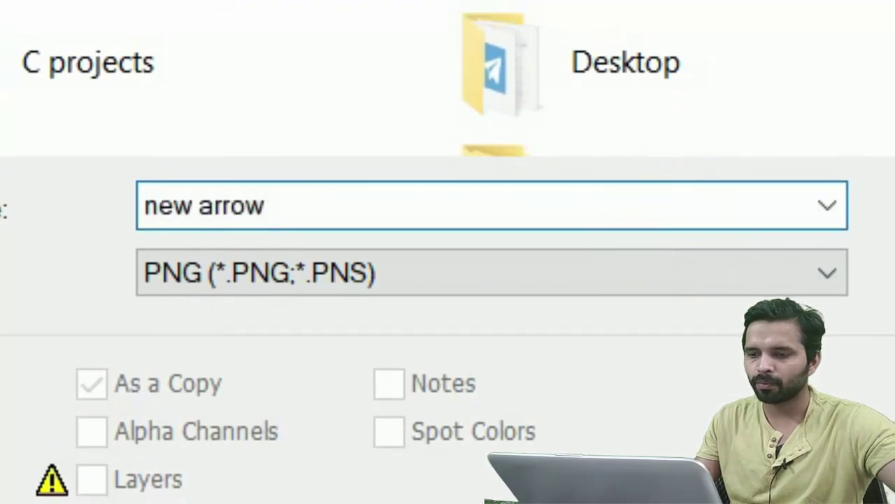
{"action": "key", "text": "BackSpace"}
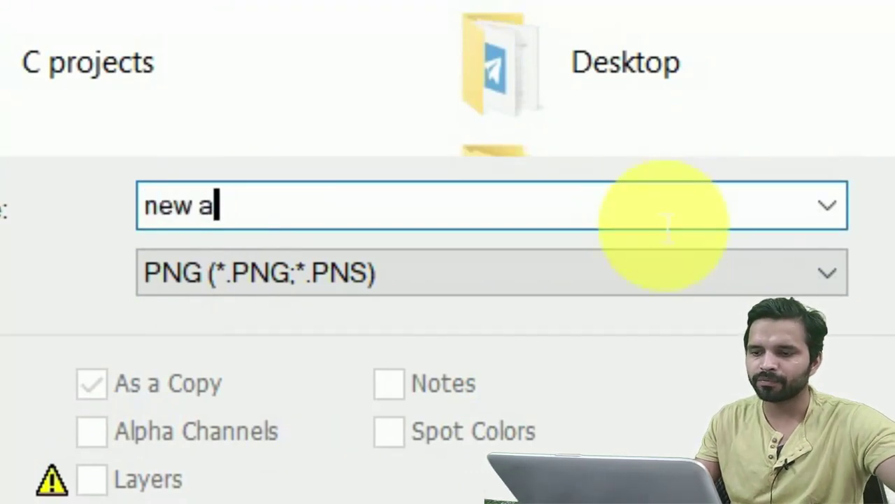
{"action": "key", "text": "BackSpace"}
{"action": "key", "text": "BackSpace"}
{"action": "key", "text": "BackSpace"}
{"action": "key", "text": "BackSpace"}
{"action": "key", "text": "BackSpace"}
{"action": "type", "text": "gree"}
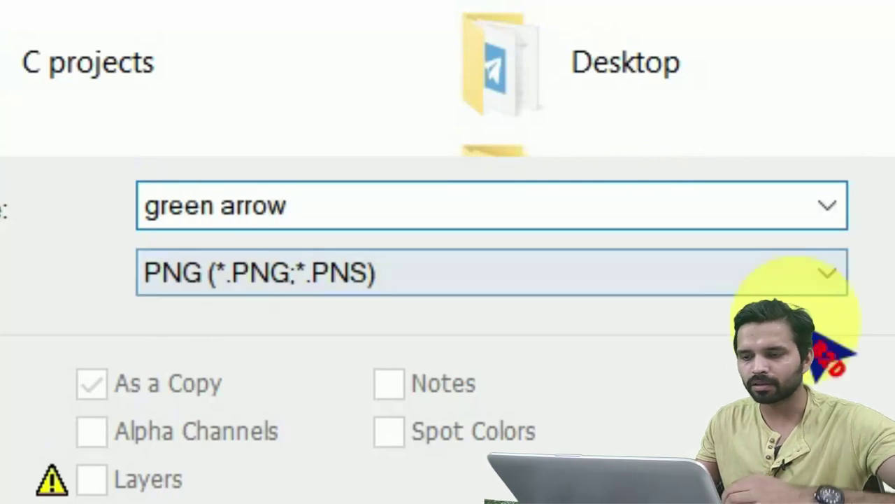
Save the PNG file with Smallest / Slow compression and no interlacing
{"action": "left_click", "coordinate": [411, 283]}
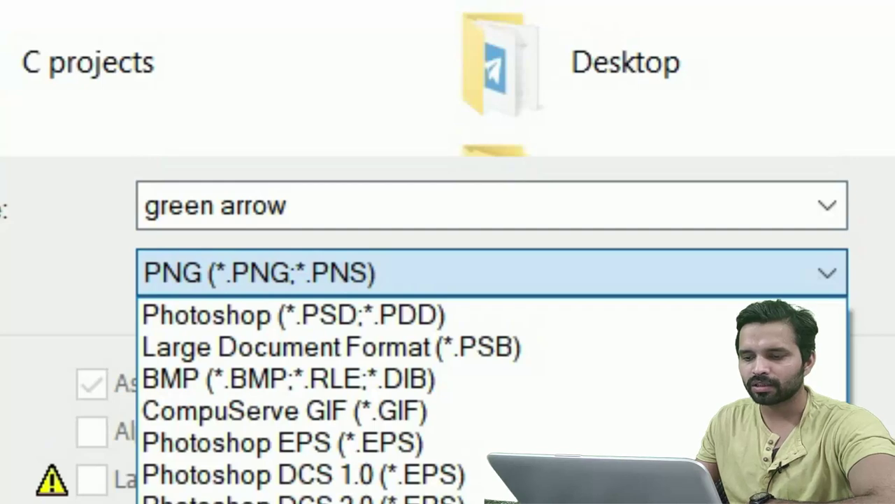
{"action": "left_click", "coordinate": [224, 284]}
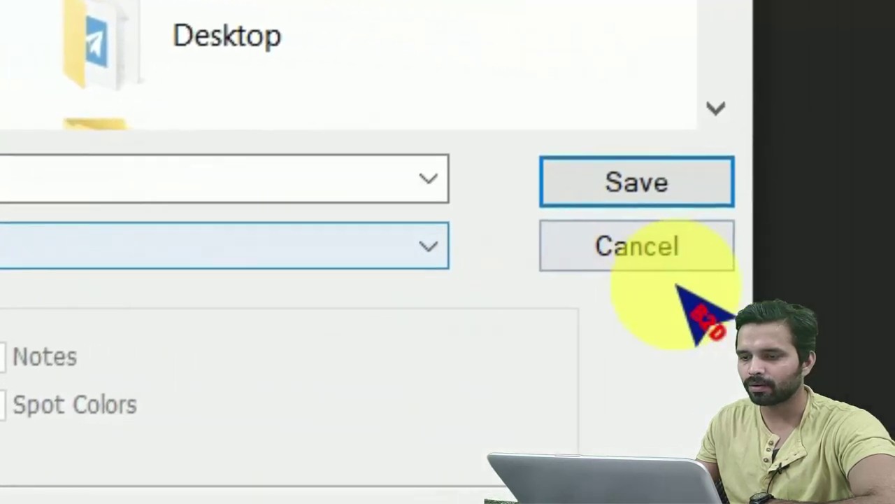
{"action": "left_click", "coordinate": [663, 180]}
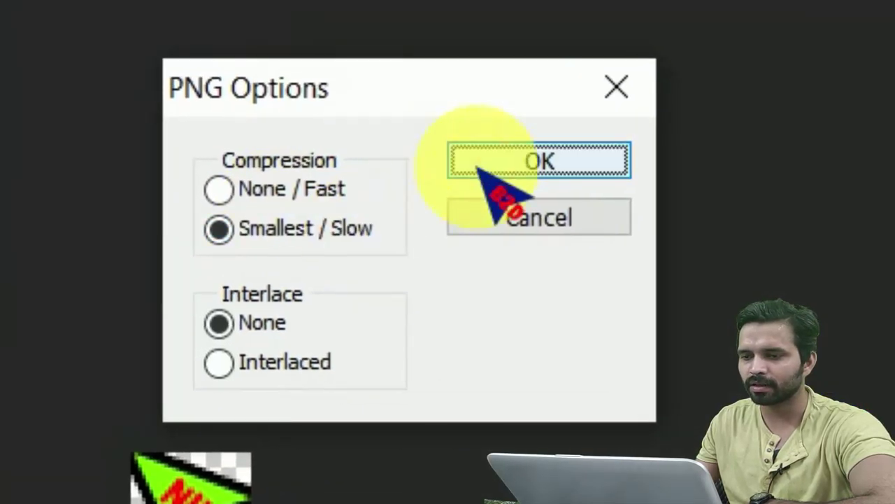
{"action": "left_click", "coordinate": [477, 165]}
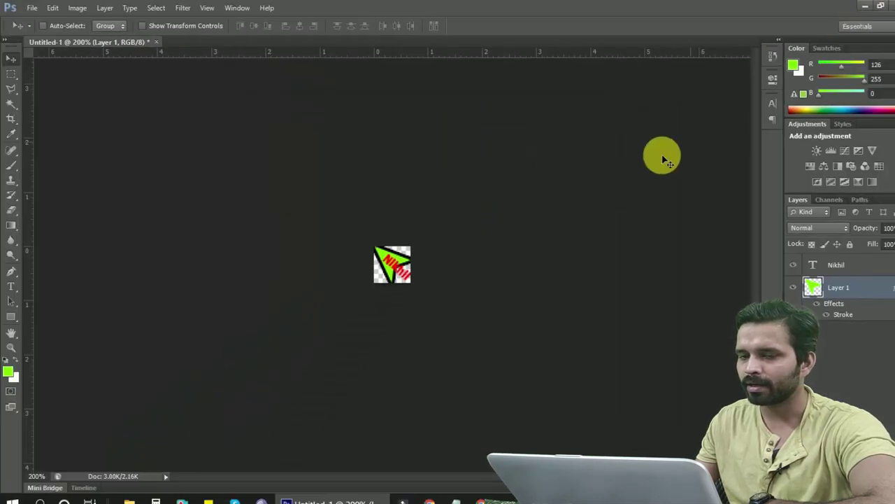
Minimise Photoshop and move the green arrow.png icon to a free spot on the Windows desktop
{"action": "left_click", "coordinate": [866, 7]}
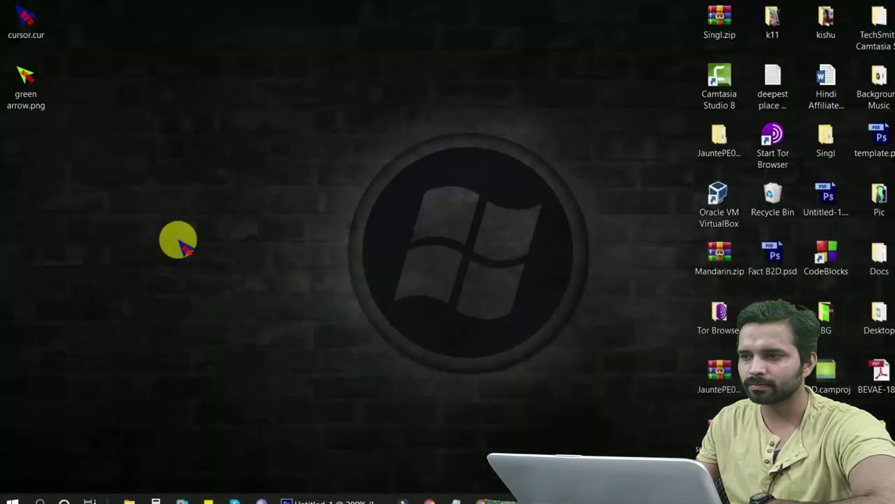
{"action": "left_click_drag", "start_coordinate": [25, 71], "coordinate": [50, 96]}
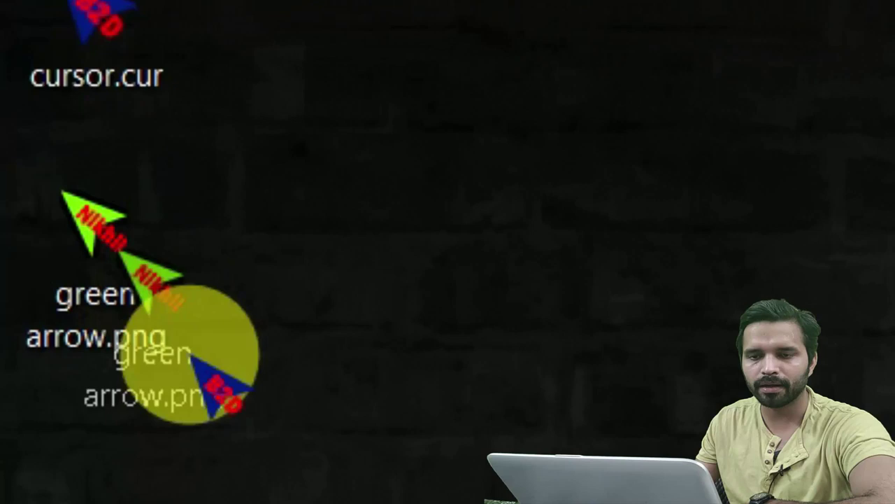
{"action": "left_click_drag", "start_coordinate": [190, 357], "coordinate": [325, 498]}
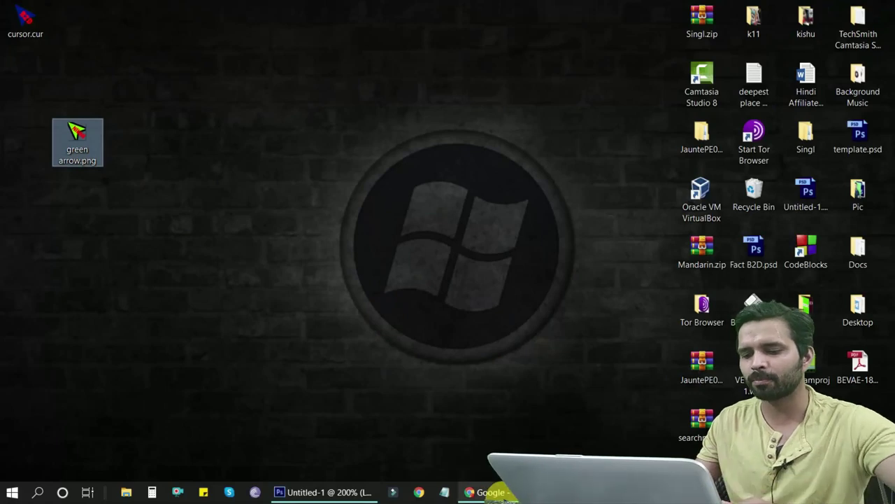
Switch to Chrome and search Google for "online png to ico"
{"action": "left_click", "coordinate": [498, 491]}
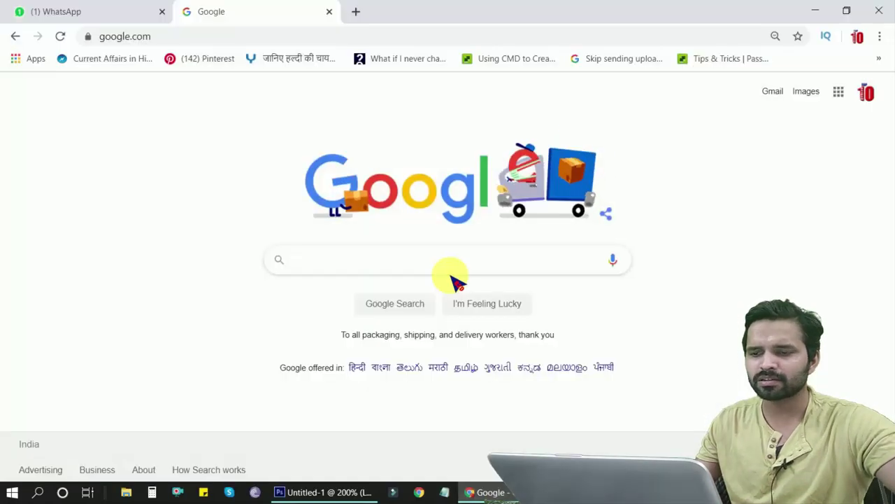
{"action": "type", "text": "online png t"}
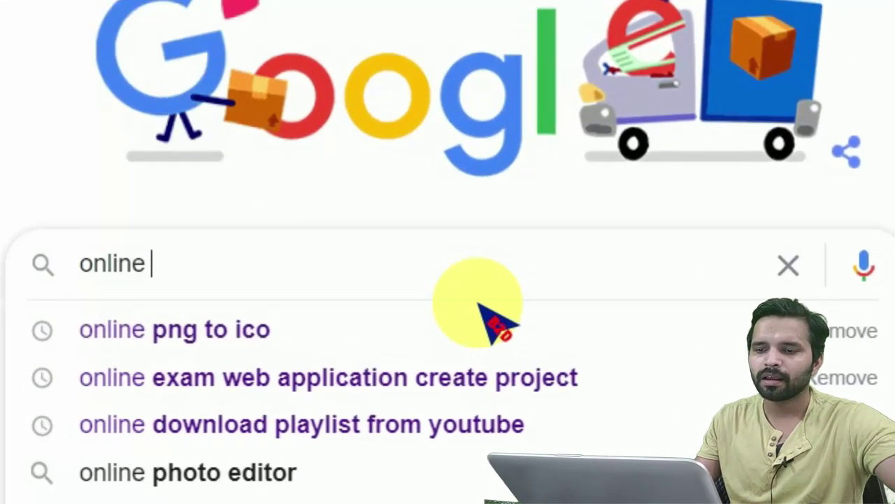
{"action": "type", "text": "o ico"}
{"action": "key", "text": "Escape"}
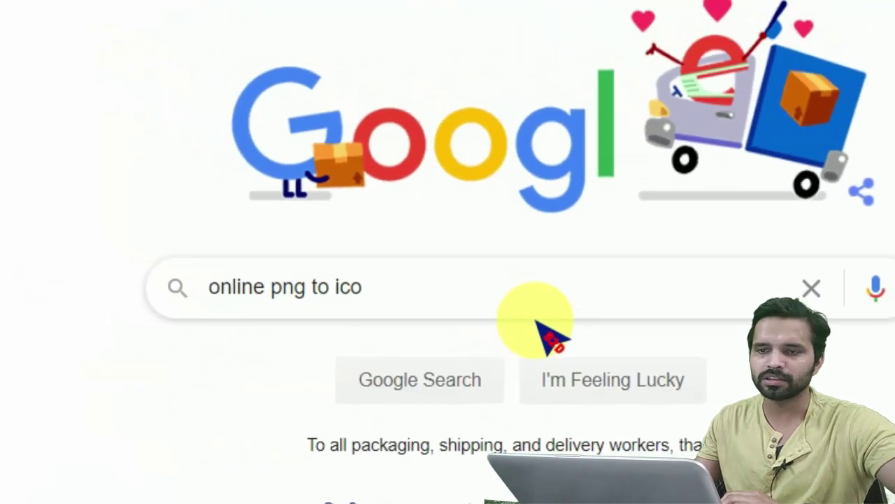
{"action": "key", "text": "Return"}
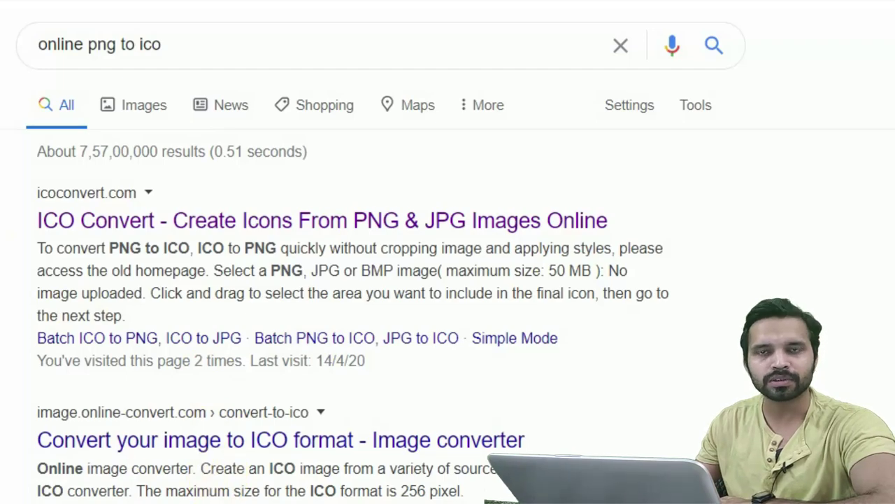
Open the ICO Convert site from the search results and upload green arrow.png from the Desktop folder
{"action": "left_click", "coordinate": [219, 228]}
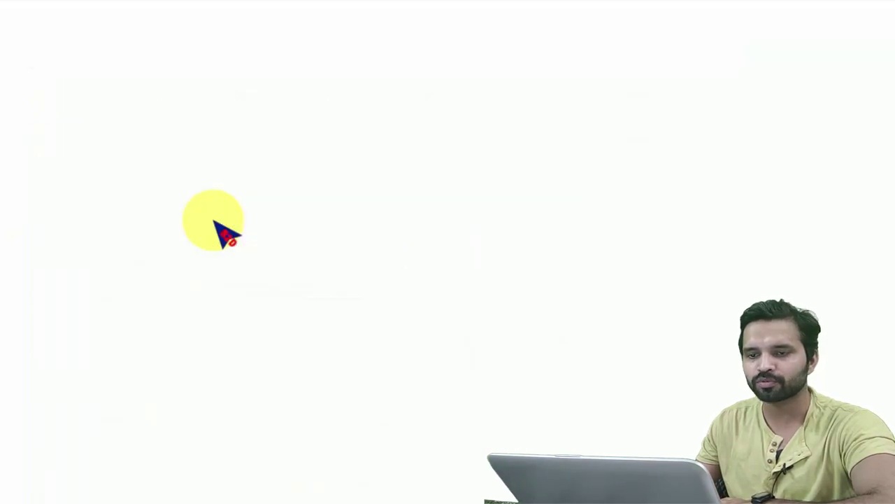
{"action": "scroll", "coordinate": [191, 350], "scroll_direction": "down", "scroll_amount": 3}
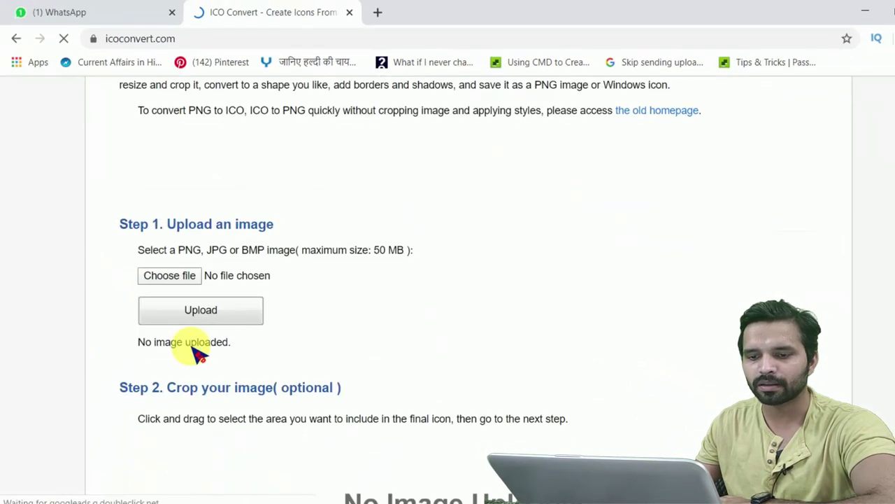
{"action": "left_click", "coordinate": [170, 276]}
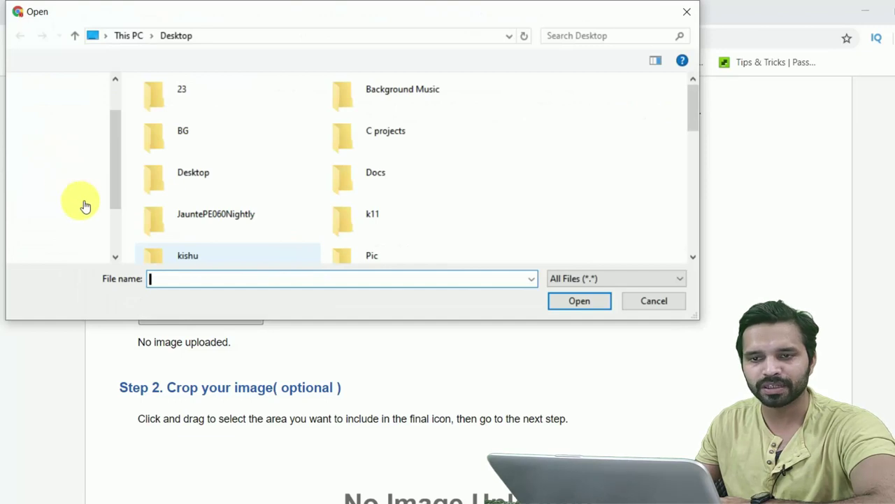
{"action": "scroll", "coordinate": [380, 200], "scroll_direction": "down", "scroll_amount": 5}
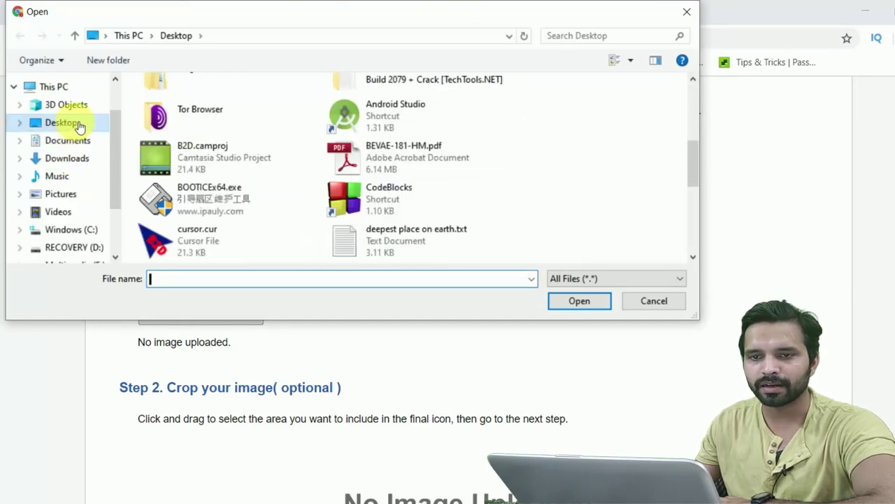
{"action": "left_click", "coordinate": [80, 123]}
{"action": "scroll", "coordinate": [315, 203], "scroll_direction": "down", "scroll_amount": 7}
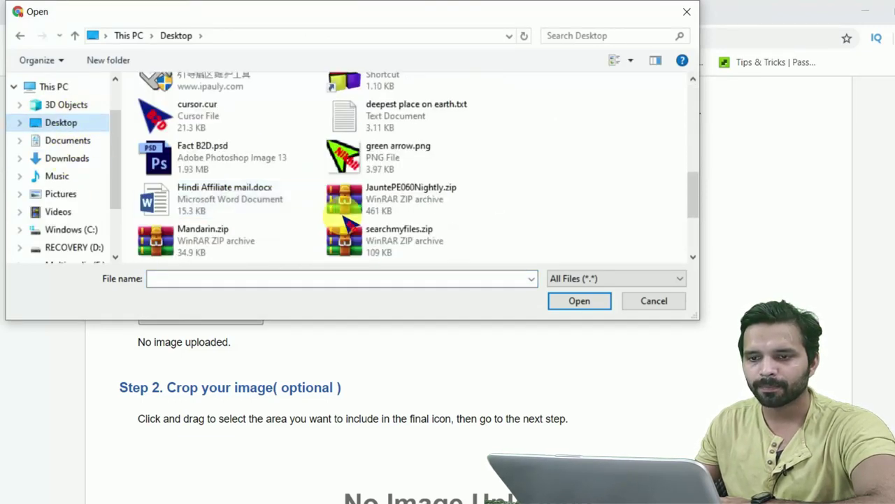
{"action": "left_click", "coordinate": [385, 174]}
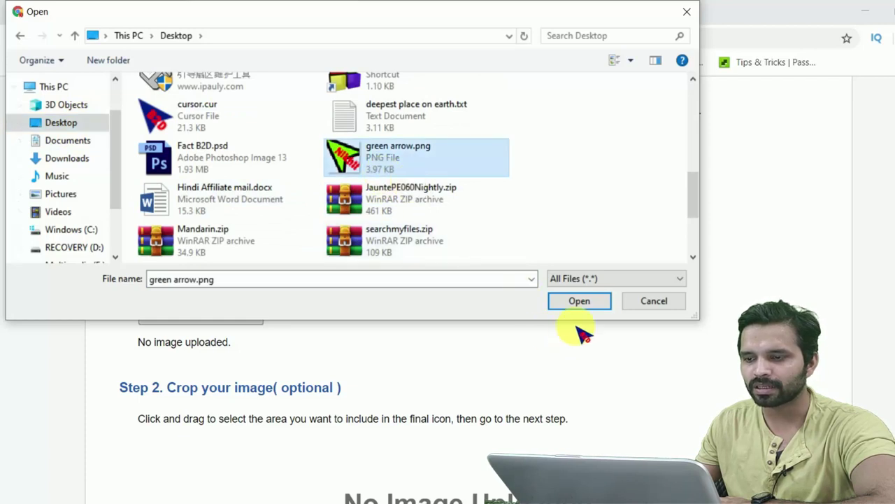
{"action": "left_click", "coordinate": [580, 302]}
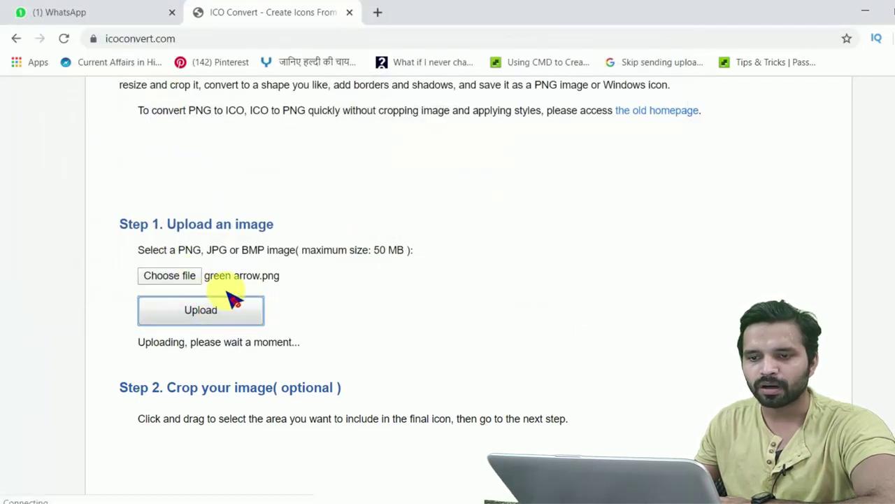
Convert the uploaded image to ICO for Windows 7, Windows 8, Vista and XP, and download the resulting icon
{"action": "scroll", "coordinate": [294, 325], "scroll_direction": "down", "scroll_amount": 10}
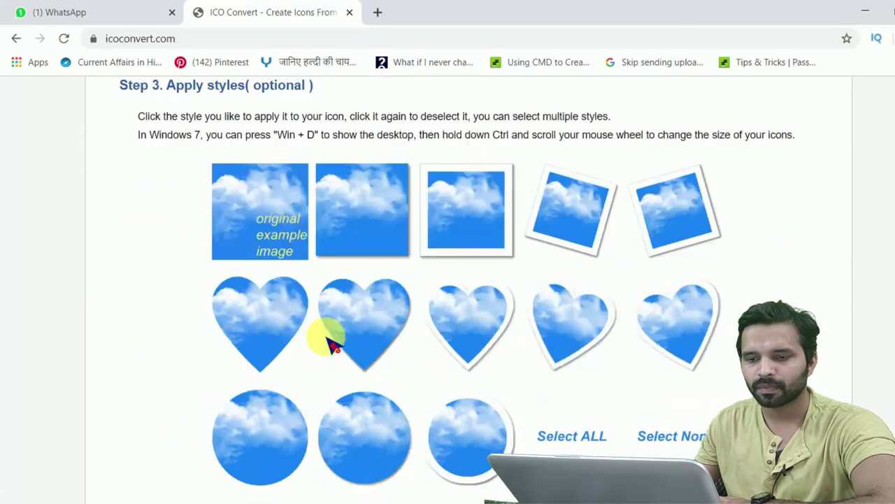
{"action": "scroll", "coordinate": [329, 342], "scroll_direction": "down", "scroll_amount": 1}
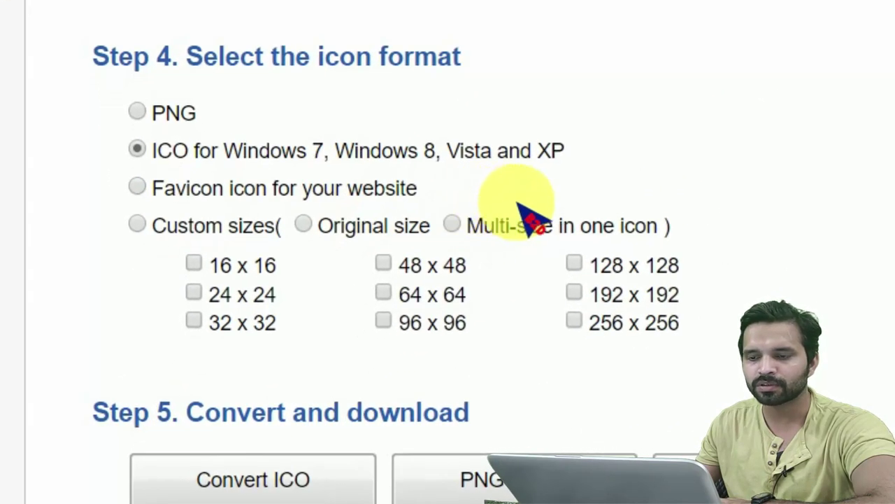
{"action": "scroll", "coordinate": [630, 238], "scroll_direction": "down", "scroll_amount": 4}
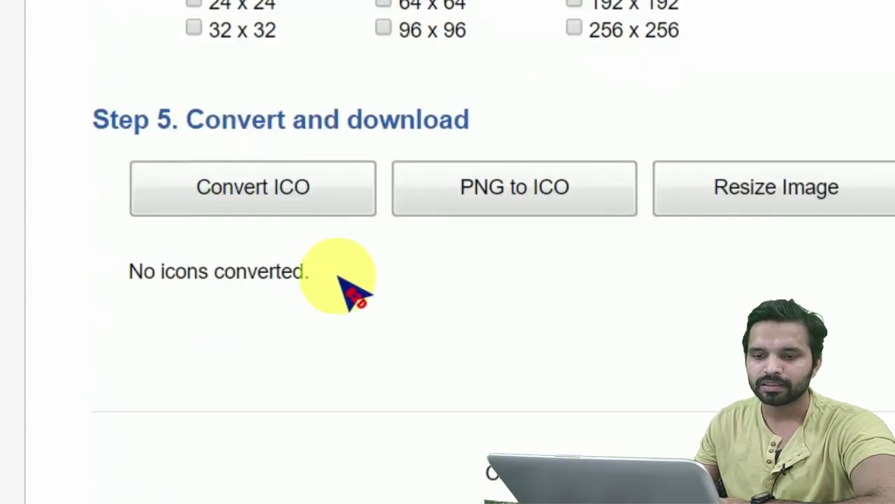
{"action": "left_click", "coordinate": [317, 210]}
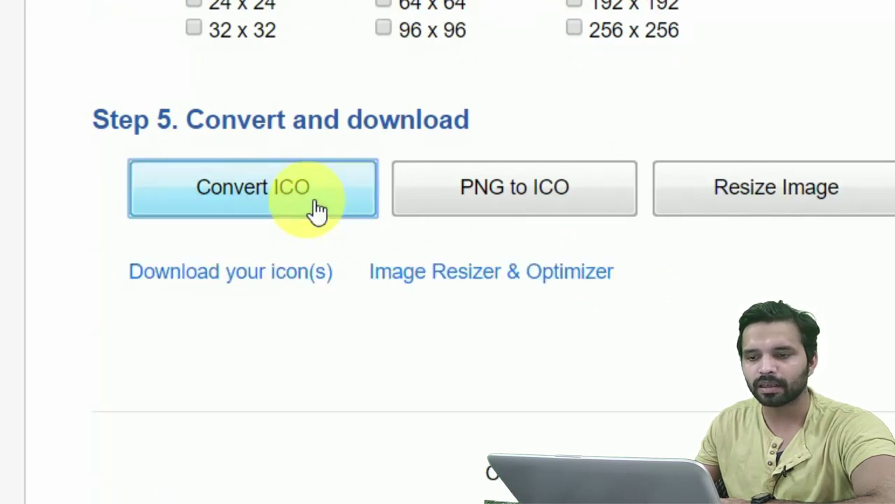
{"action": "left_click", "coordinate": [210, 274]}
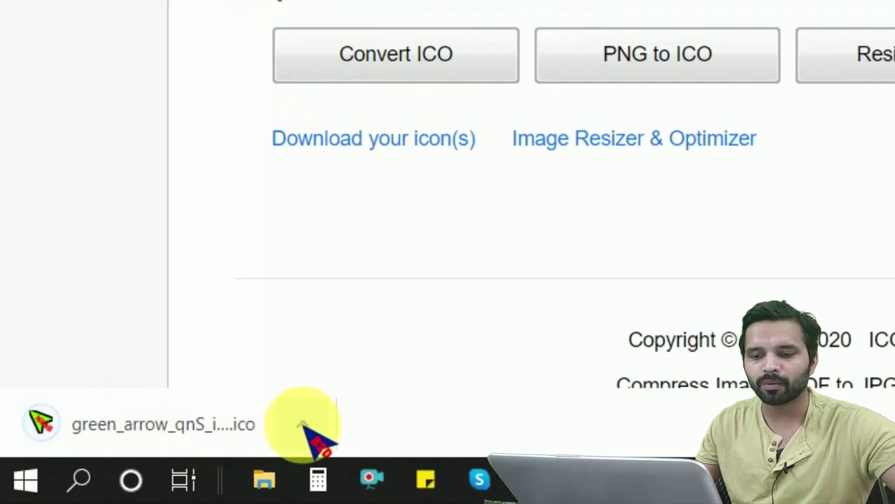
Move the downloaded green_arrow_qnS_icon.ico from the Downloads folder to the desktop and place green arrow.png directly below cursor.cur
{"action": "left_click", "coordinate": [301, 424]}
{"action": "left_click", "coordinate": [364, 322]}
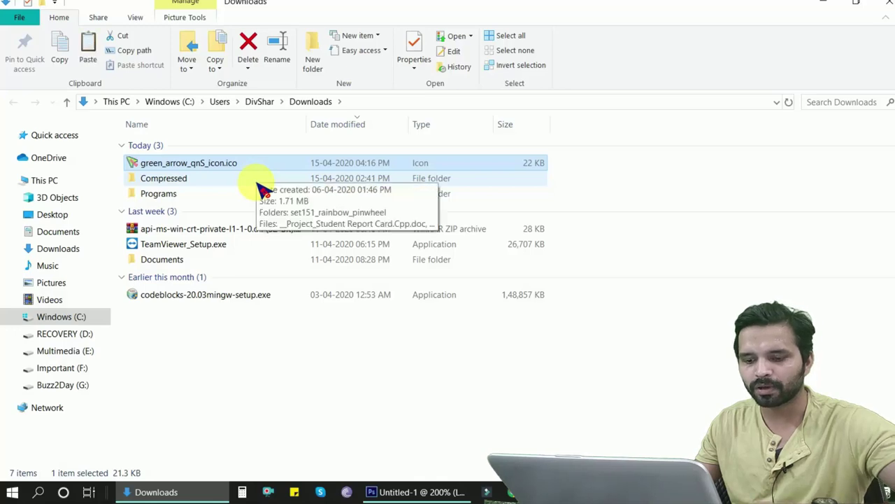
{"action": "key", "text": "super+d"}
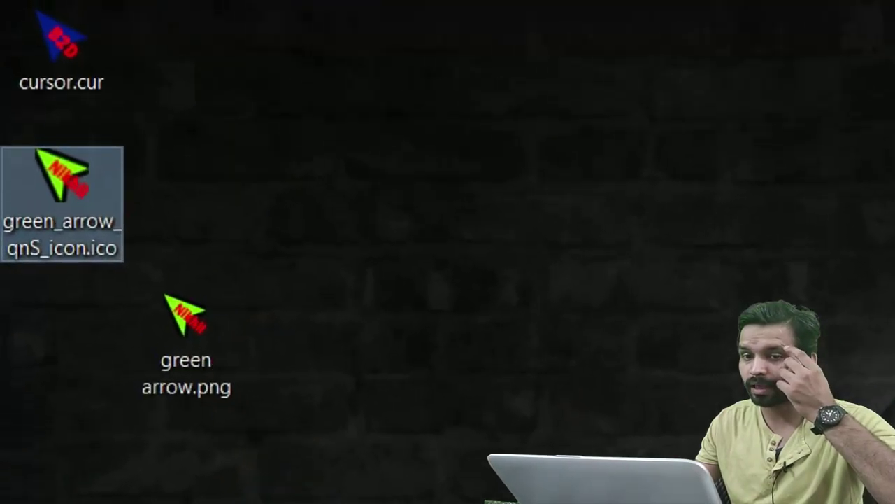
{"action": "left_click_drag", "start_coordinate": [148, 323], "coordinate": [56, 193]}
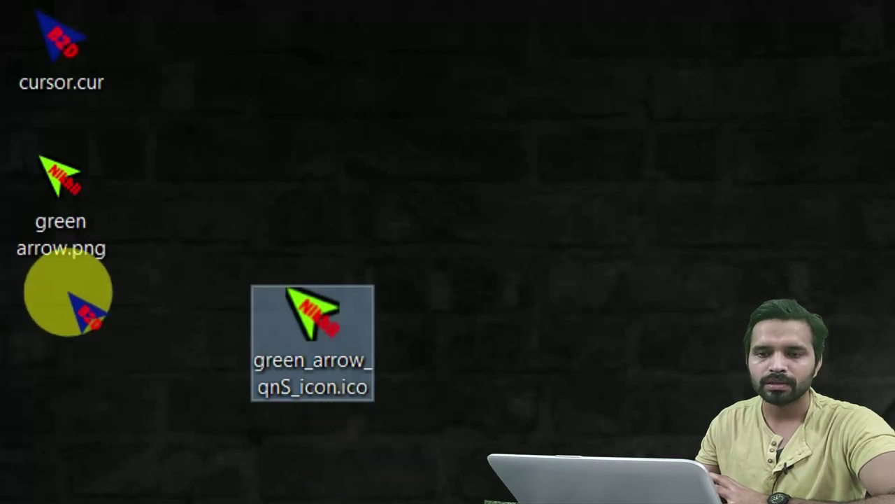
{"action": "left_click", "coordinate": [68, 256]}
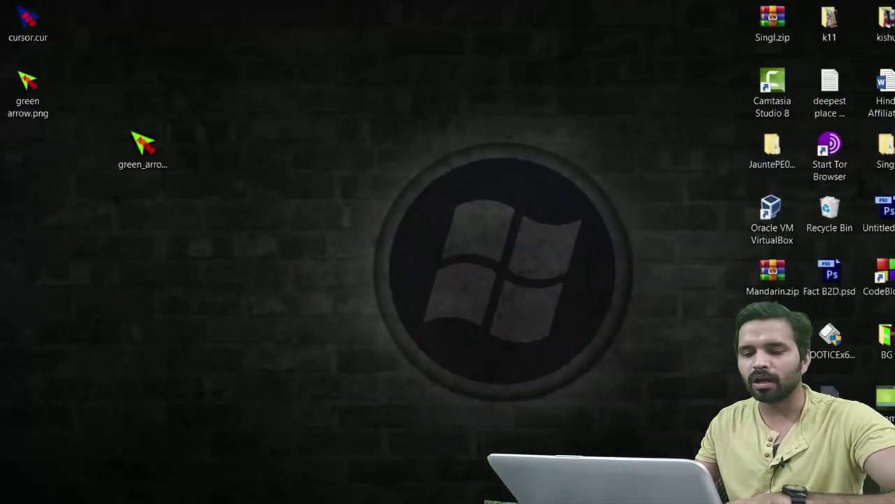
Make sure Hide extensions for known file types is switched off in File Explorer's folder view options
{"action": "key", "text": "super+e"}
{"action": "left_click", "coordinate": [49, 185]}
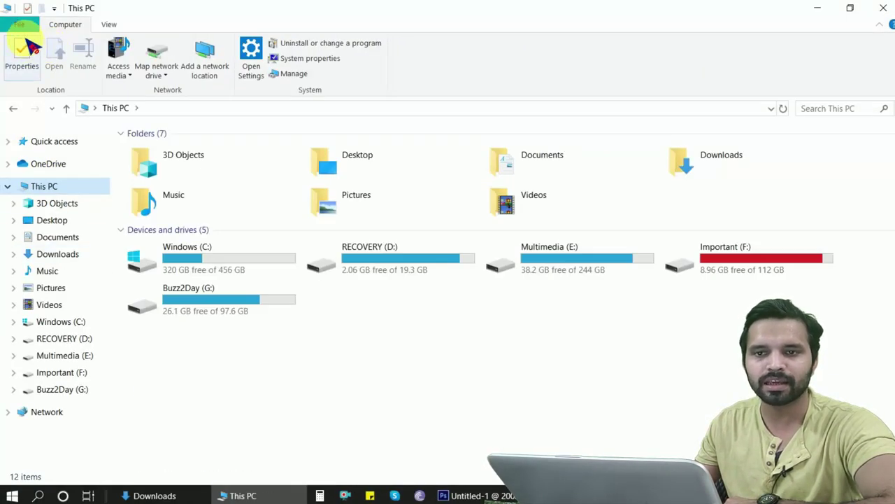
{"action": "left_click", "coordinate": [19, 24]}
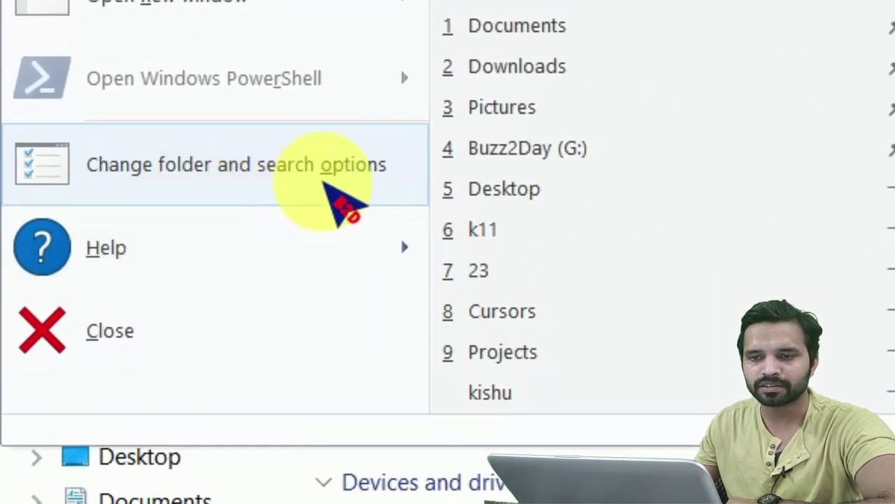
{"action": "left_click", "coordinate": [326, 176]}
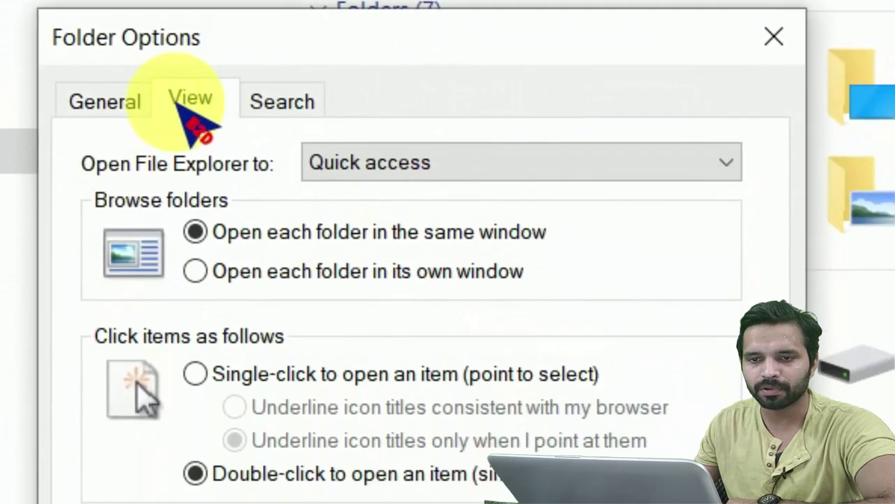
{"action": "left_click", "coordinate": [192, 162]}
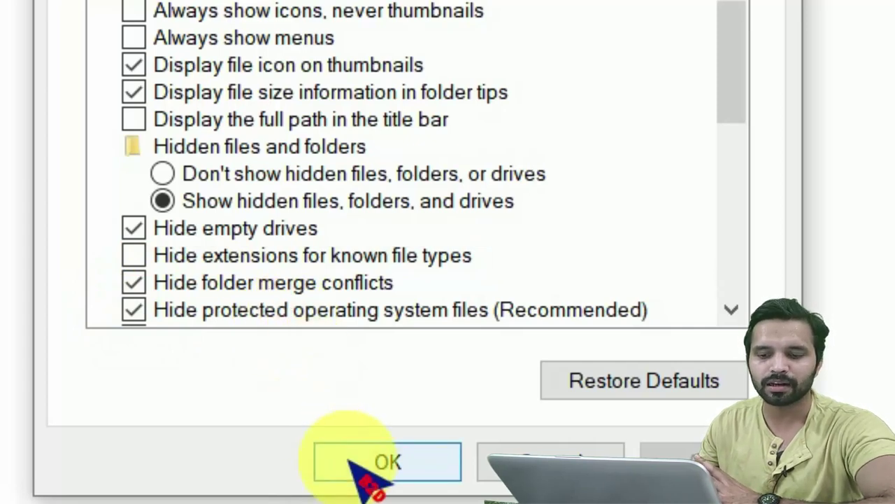
{"action": "left_click", "coordinate": [380, 464]}
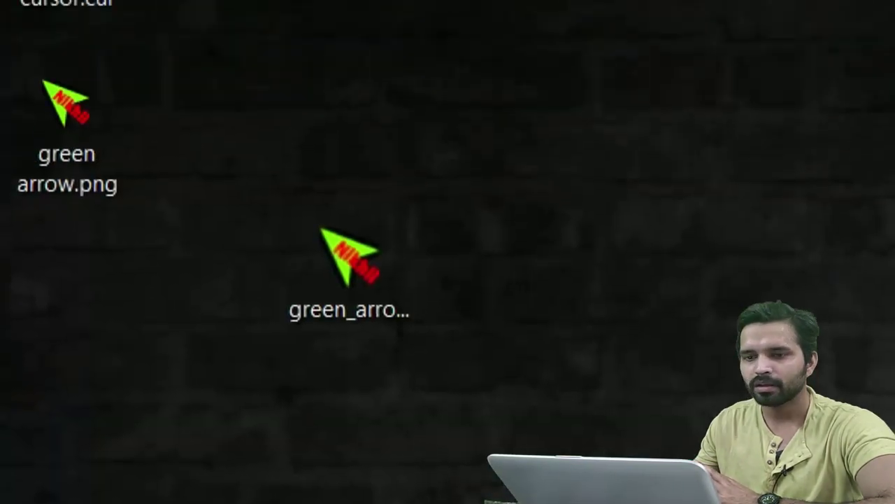
{"action": "left_click", "coordinate": [330, 394]}
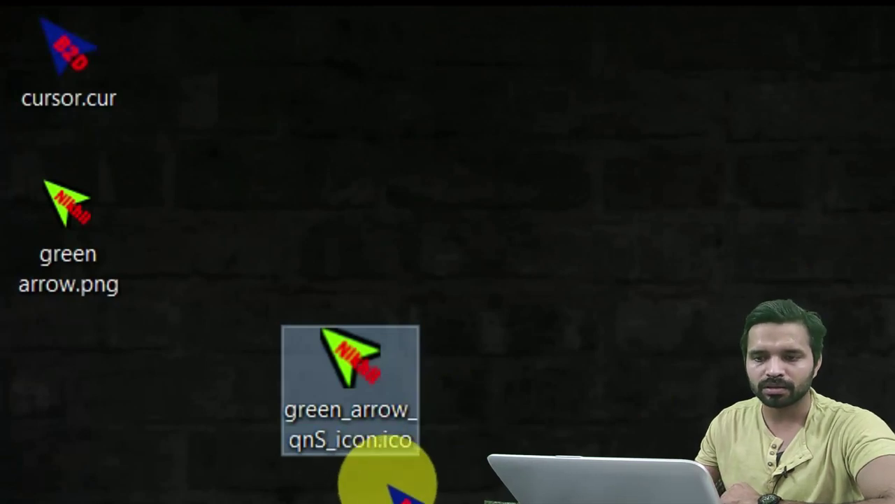
{"action": "left_click", "coordinate": [389, 428]}
{"action": "right_click", "coordinate": [389, 430]}
{"action": "key", "text": "Escape"}
{"action": "key", "text": "Escape"}
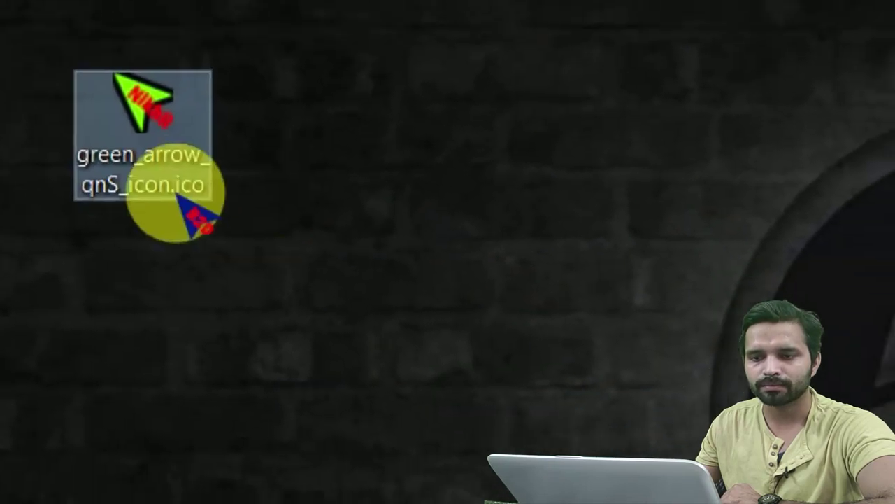
Start renaming green_arrow_qnS_icon.ico on the desktop and replace its extension with cur
{"action": "right_click", "coordinate": [144, 128]}
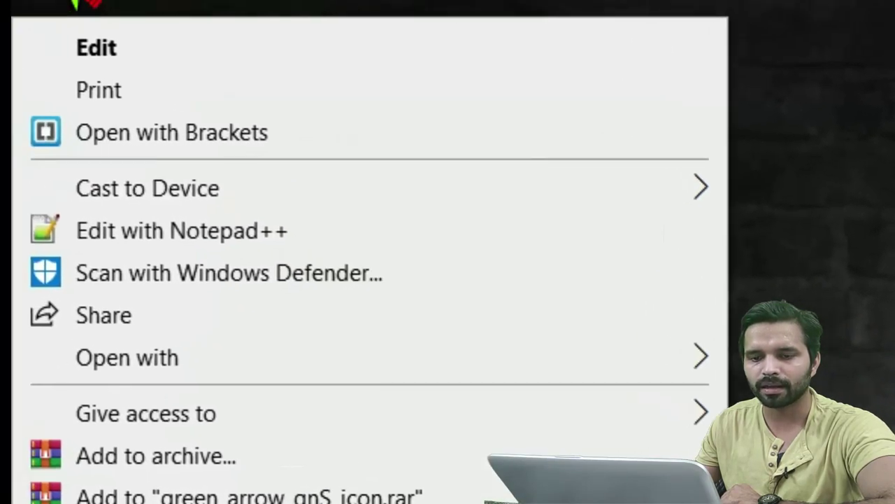
{"action": "key", "text": "m"}
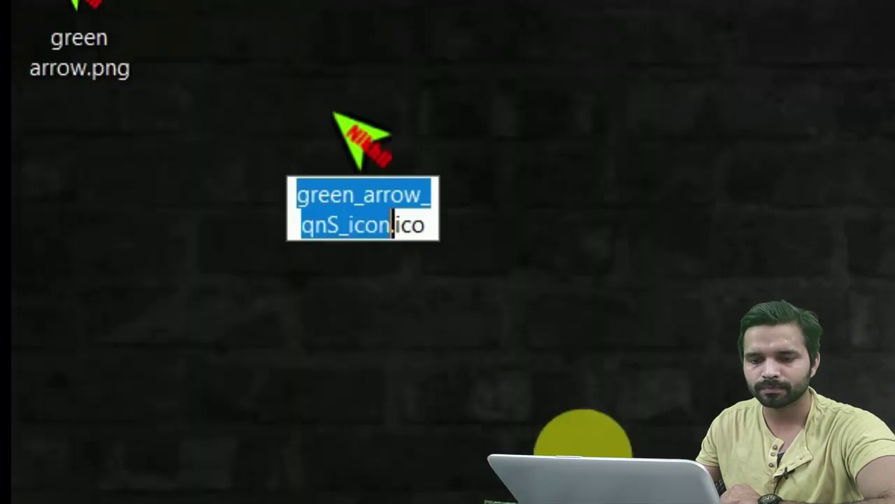
{"action": "key", "text": "Right"}
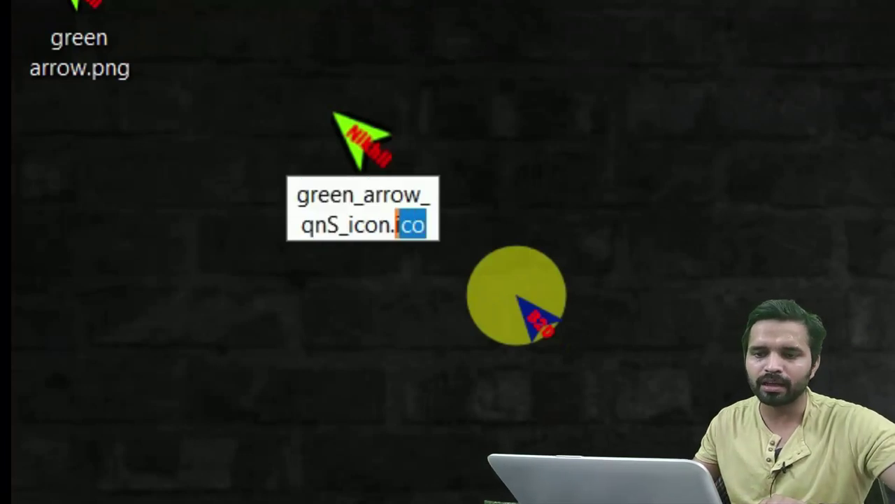
{"action": "type", "text": "cur"}
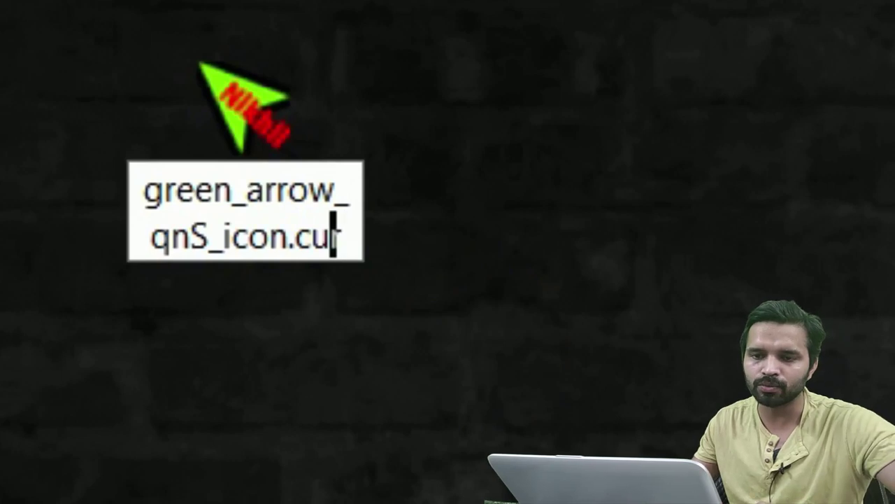
Remove _qnS_icon from the file name so the file is named green_arrow.cur
{"action": "key", "text": "shift+Left"}
{"action": "key", "text": "shift+Left"}
{"action": "key", "text": "shift+Left"}
{"action": "key", "text": "shift+Left"}
{"action": "key", "text": "shift+Left"}
{"action": "key", "text": "shift+Left"}
{"action": "key", "text": "shift+Left"}
{"action": "key", "text": "shift+Left"}
{"action": "key", "text": "shift+Left"}
{"action": "key", "text": "shift+Left"}
{"action": "key", "text": "shift+Left"}
{"action": "key", "text": "shift+Left"}
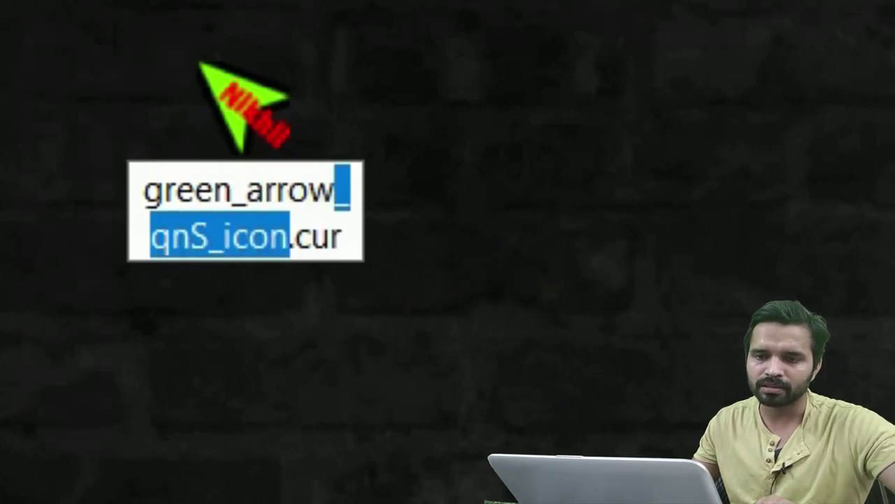
{"action": "key", "text": "BackSpace"}
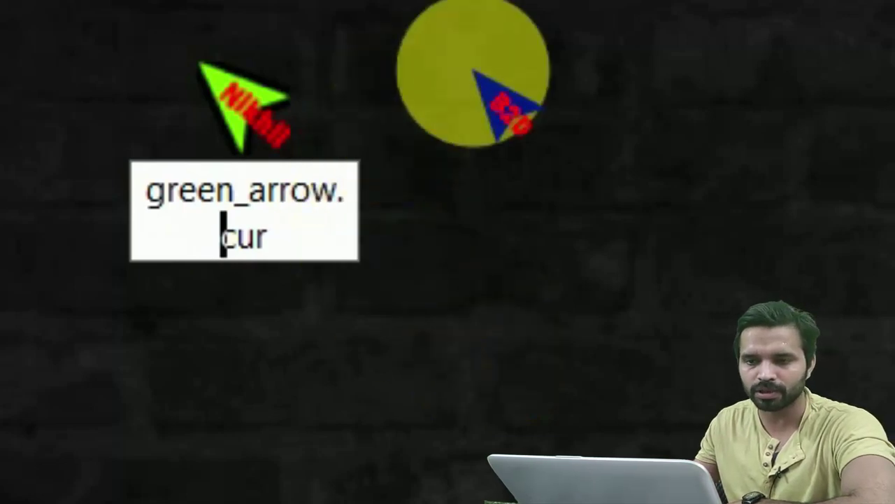
{"action": "key", "text": "Return"}
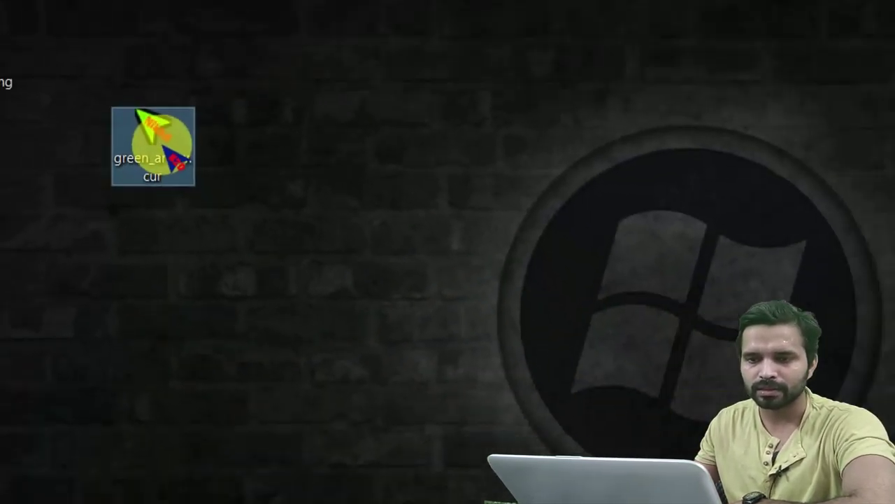
Cut the green_arrow.cur file from the desktop so it can be moved
{"action": "left_click_drag", "start_coordinate": [254, 112], "coordinate": [105, 176]}
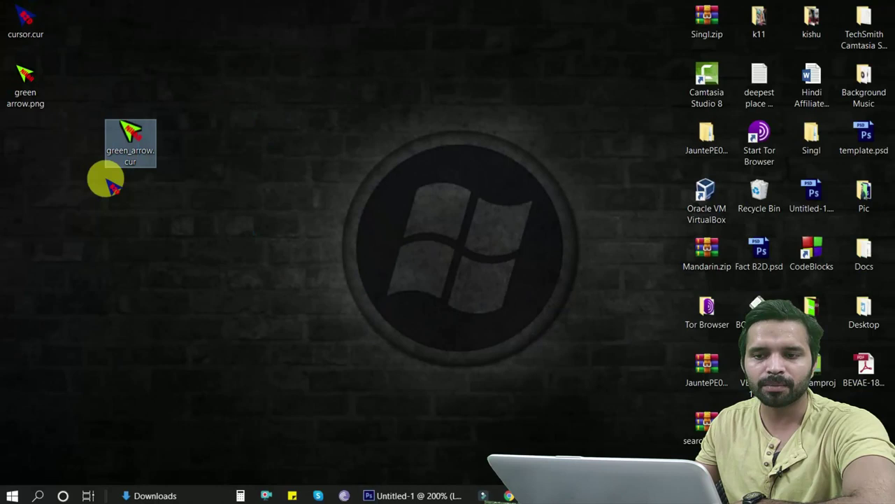
{"action": "right_click", "coordinate": [125, 143]}
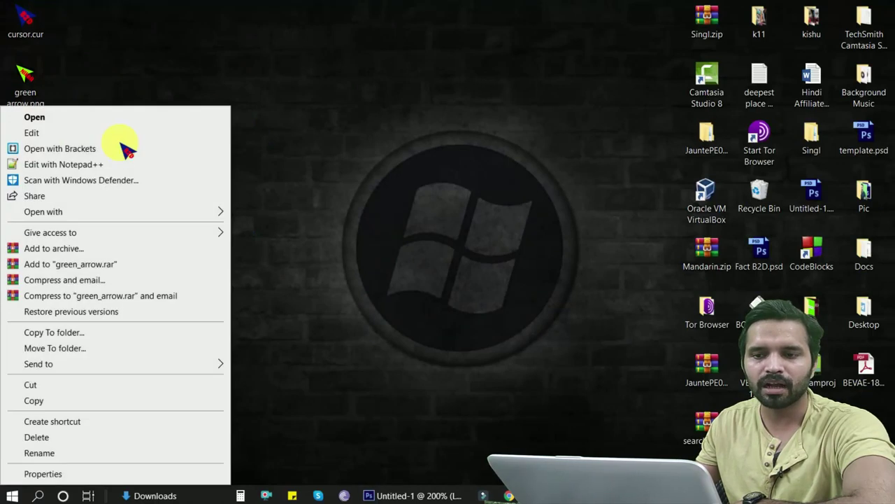
{"action": "left_click", "coordinate": [37, 400]}
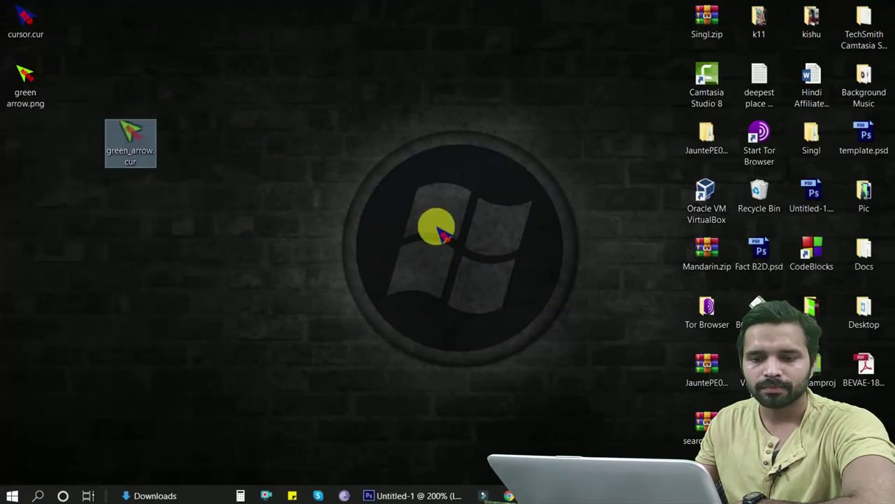
{"action": "right_click", "coordinate": [117, 140]}
{"action": "left_click", "coordinate": [54, 386]}
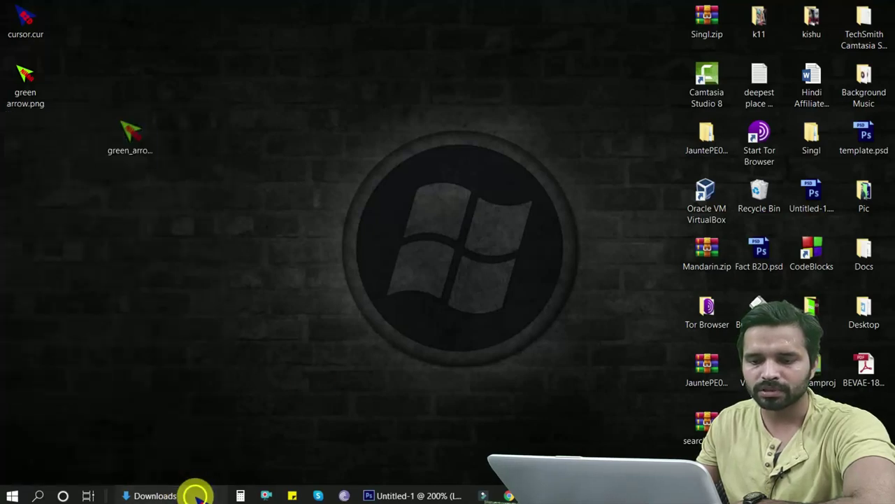
Open the Cursors folder inside the Windows folder on drive C in File Explorer
{"action": "left_click", "coordinate": [195, 496]}
{"action": "left_click", "coordinate": [91, 304]}
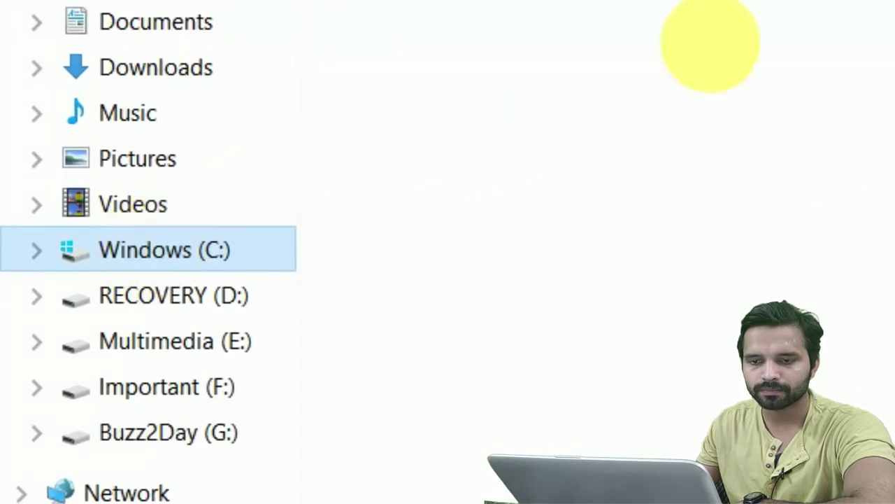
{"action": "scroll", "coordinate": [620, 290], "scroll_direction": "down", "scroll_amount": 5}
{"action": "scroll", "coordinate": [622, 290], "scroll_direction": "up", "scroll_amount": 3}
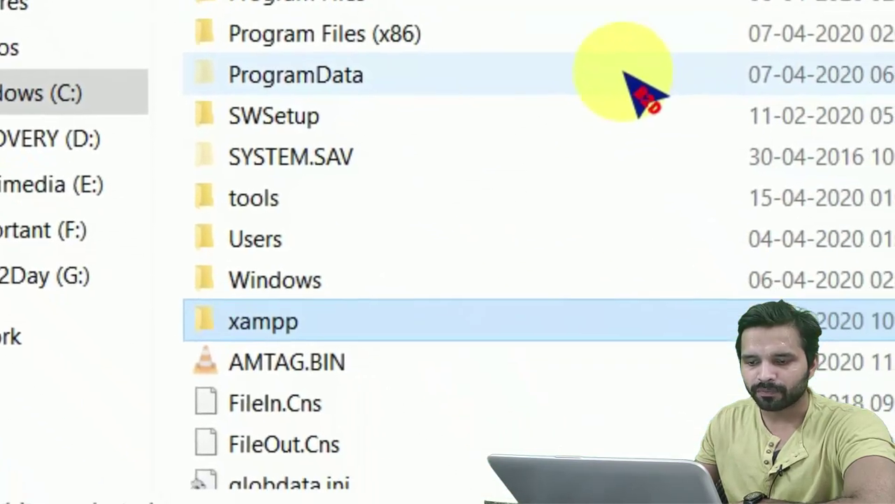
{"action": "key", "text": "Up"}
{"action": "key", "text": "Return"}
{"action": "key", "text": "Down"}
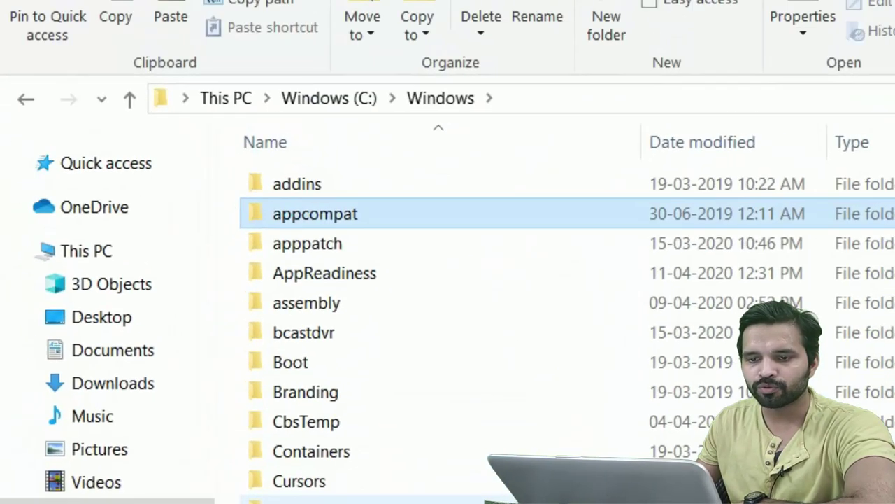
{"action": "key", "text": "Down"}
{"action": "key", "text": "Down"}
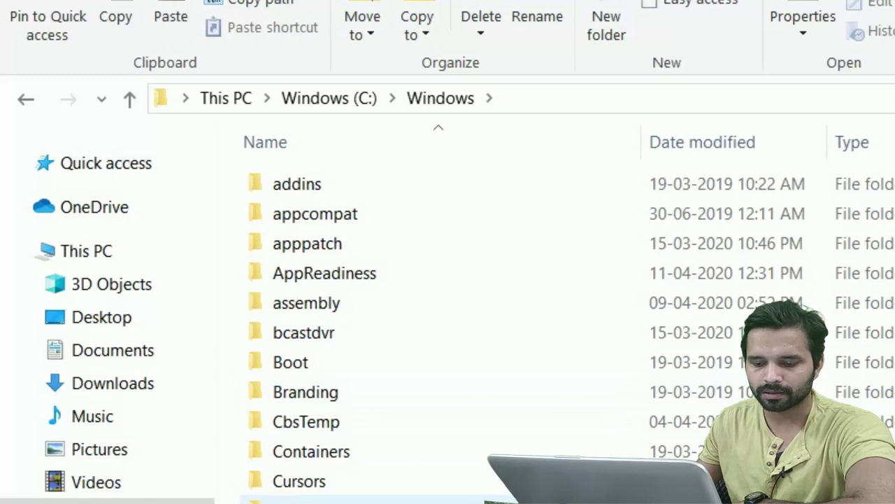
{"action": "left_click", "coordinate": [616, 303]}
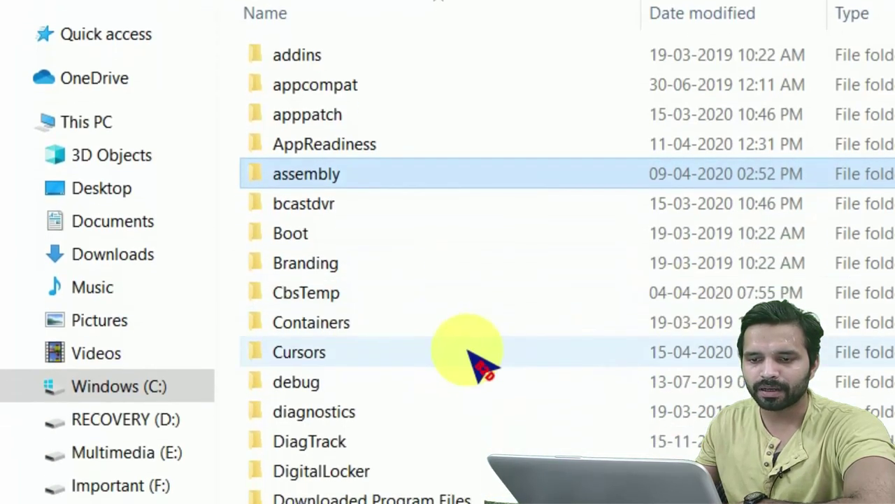
{"action": "left_click", "coordinate": [514, 362]}
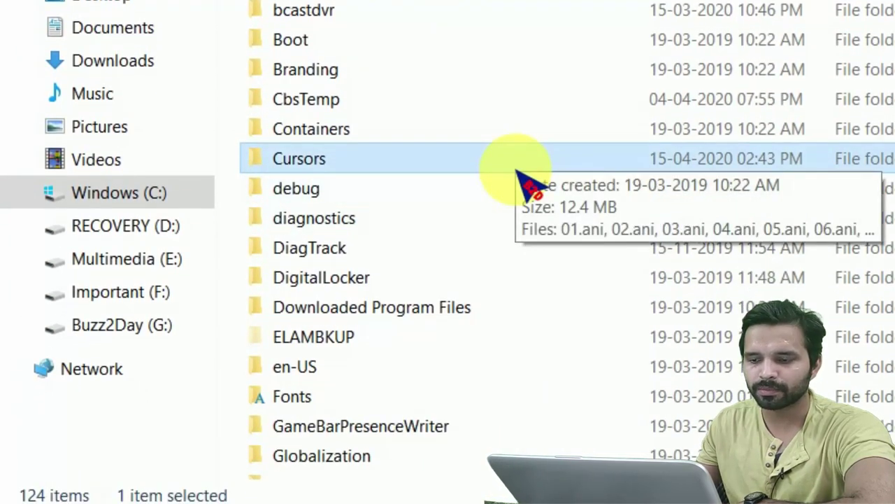
{"action": "double_click", "coordinate": [518, 171]}
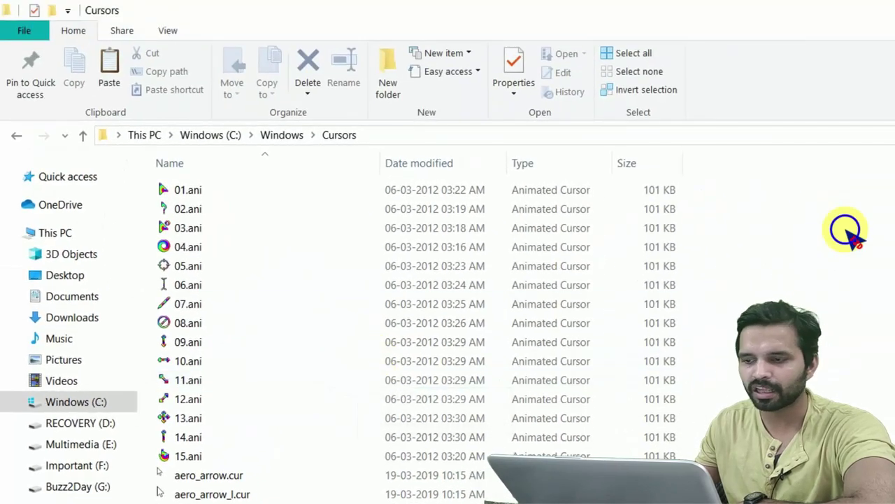
Paste green_arrow.cur into the Cursors folder
{"action": "right_click", "coordinate": [845, 229]}
{"action": "left_click", "coordinate": [691, 359]}
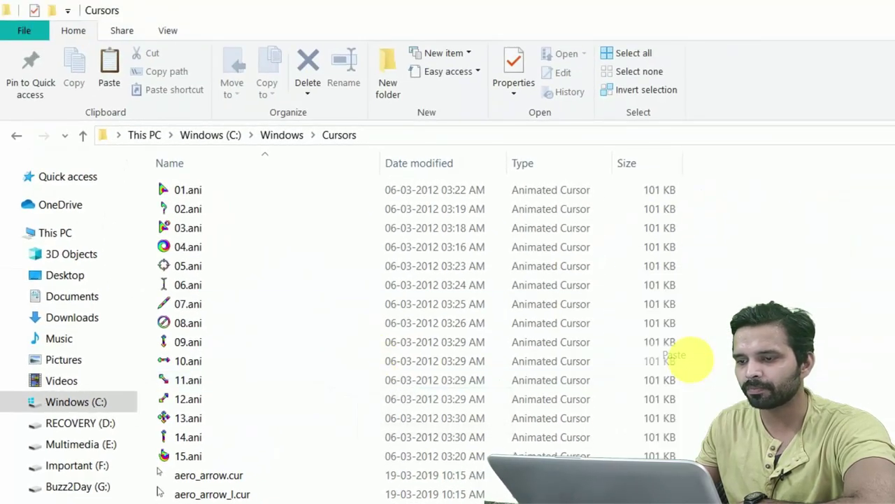
{"action": "left_click", "coordinate": [536, 237]}
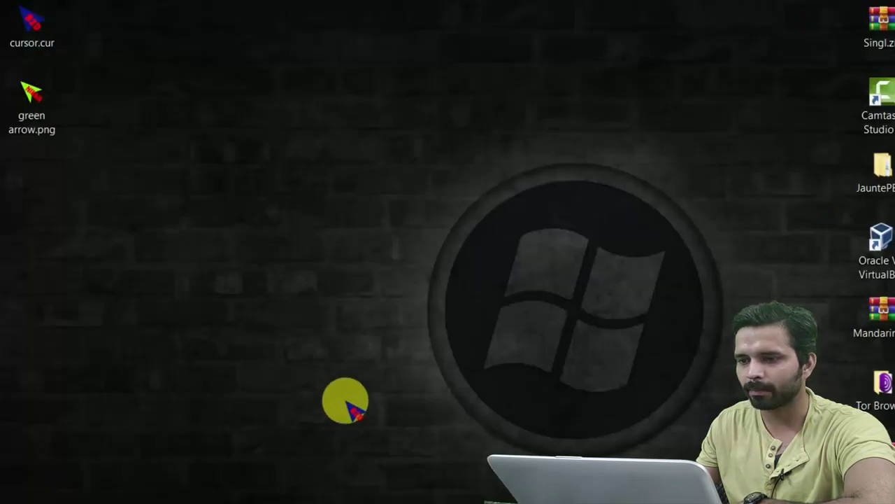
Open Control Panel, search for "mo" and bring up the pointer settings in Mouse Properties
{"action": "key", "text": "super+r"}
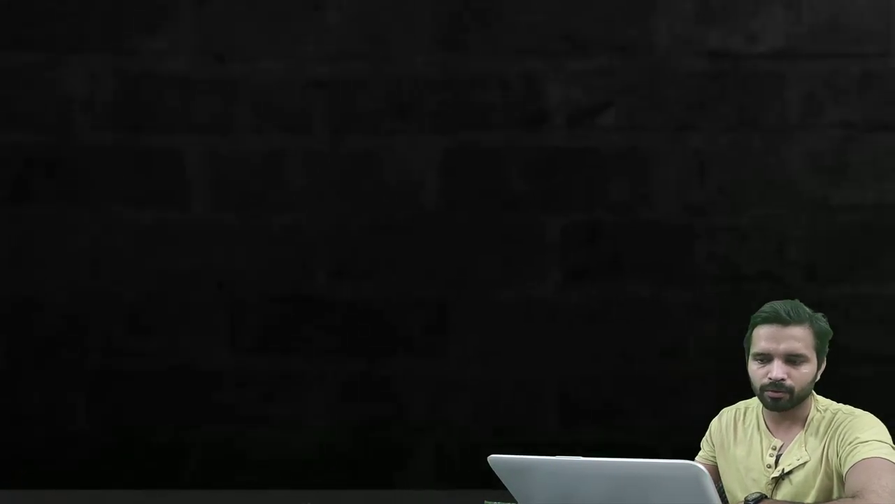
{"action": "key", "text": "Return"}
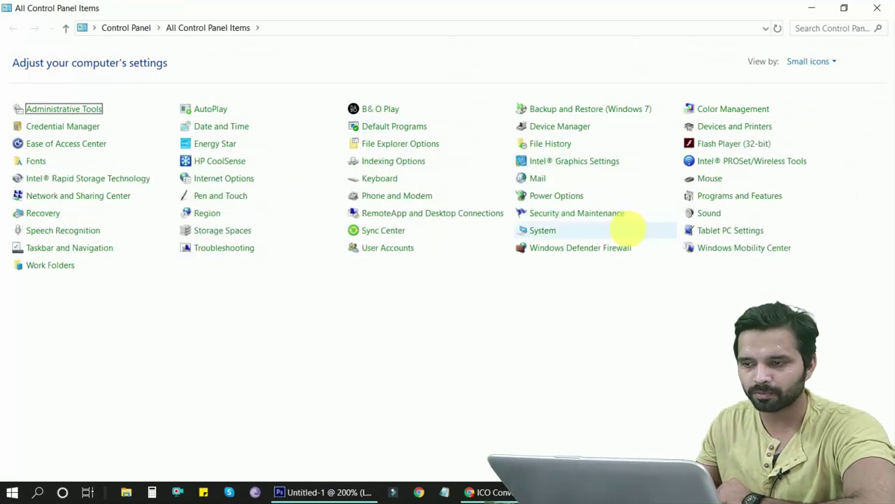
{"action": "left_click", "coordinate": [824, 29]}
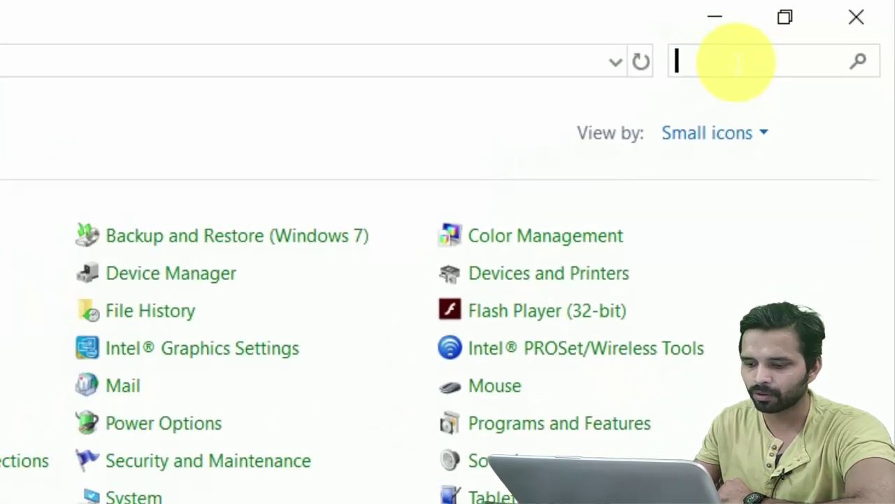
{"action": "type", "text": "mo"}
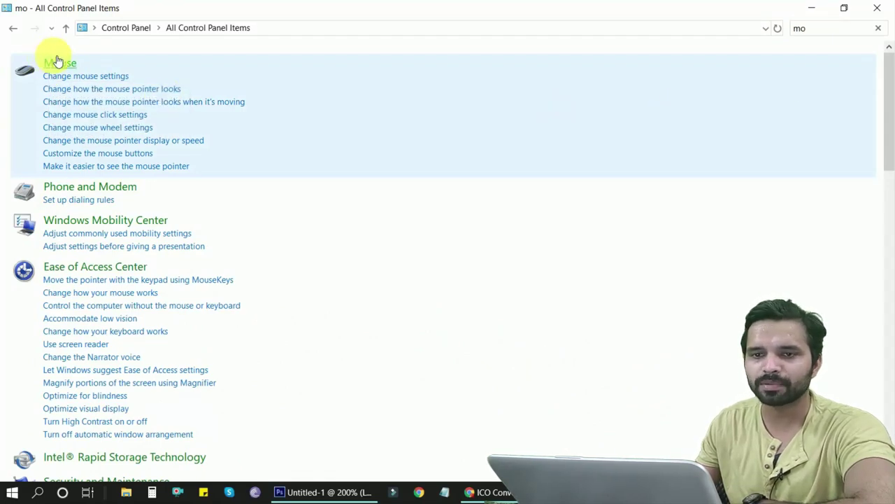
{"action": "left_click", "coordinate": [58, 63]}
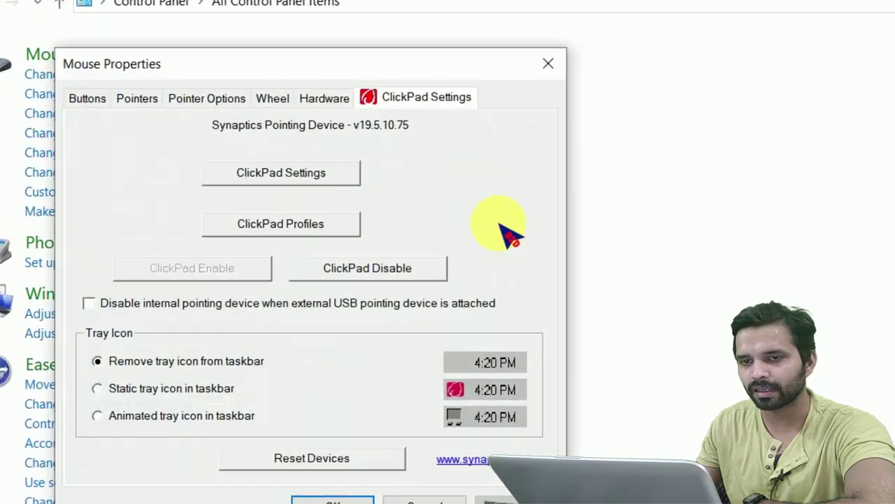
{"action": "left_click", "coordinate": [136, 96]}
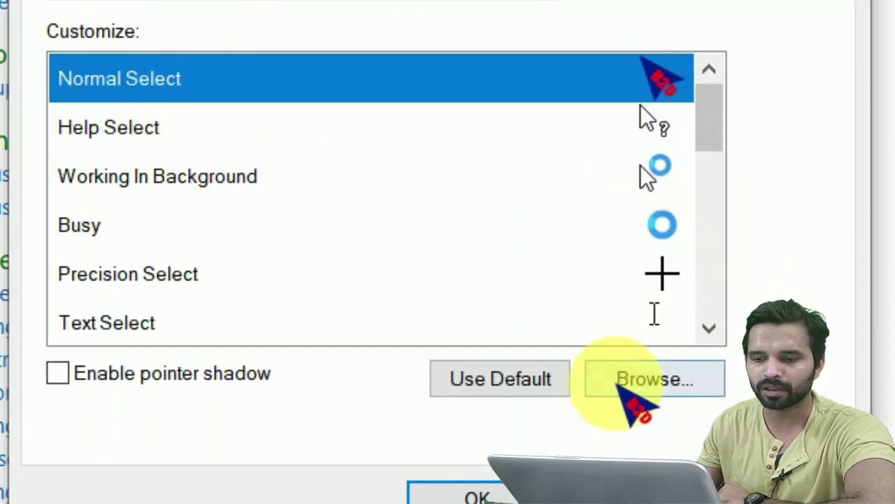
Assign green_arrow.cur from the Cursors folder to the Normal Select pointer
{"action": "left_click", "coordinate": [620, 391]}
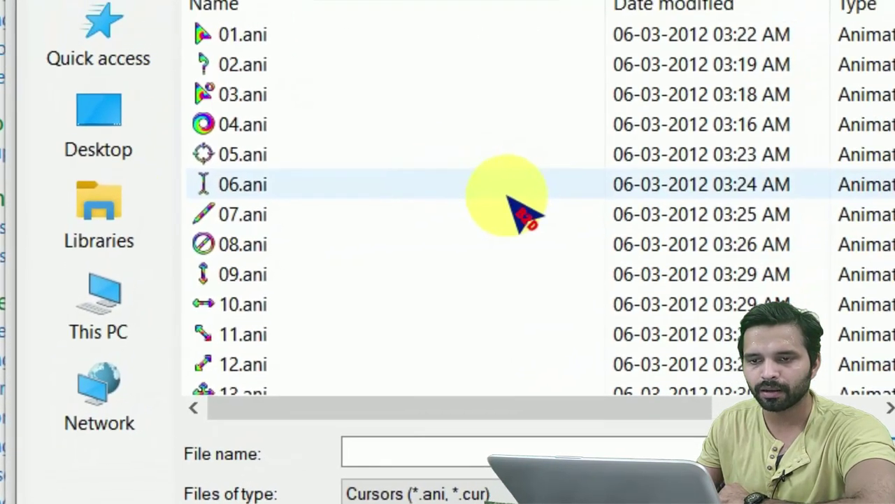
{"action": "scroll", "coordinate": [455, 238], "scroll_direction": "down", "scroll_amount": 4}
{"action": "scroll", "coordinate": [456, 241], "scroll_direction": "down", "scroll_amount": 15}
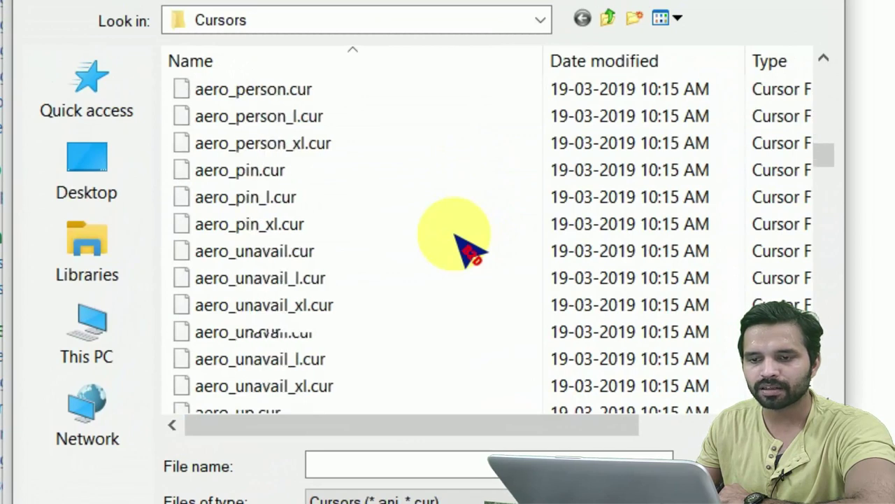
{"action": "left_click", "coordinate": [359, 149]}
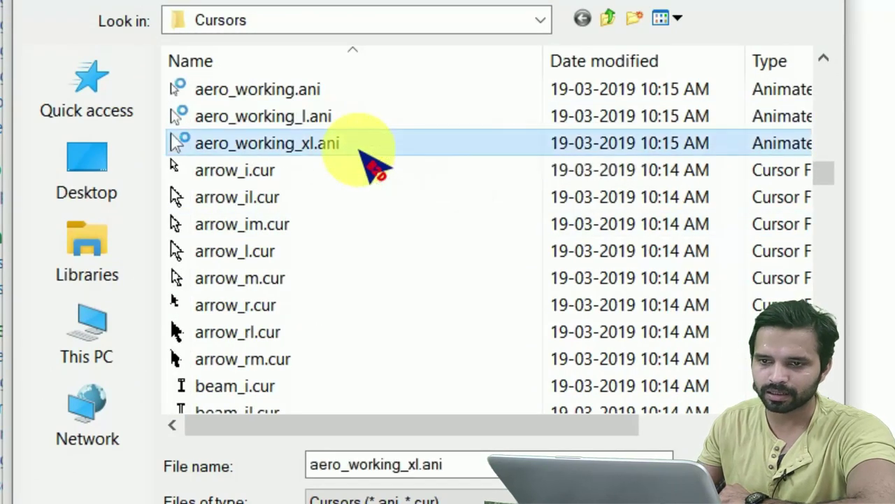
{"action": "key", "text": "g"}
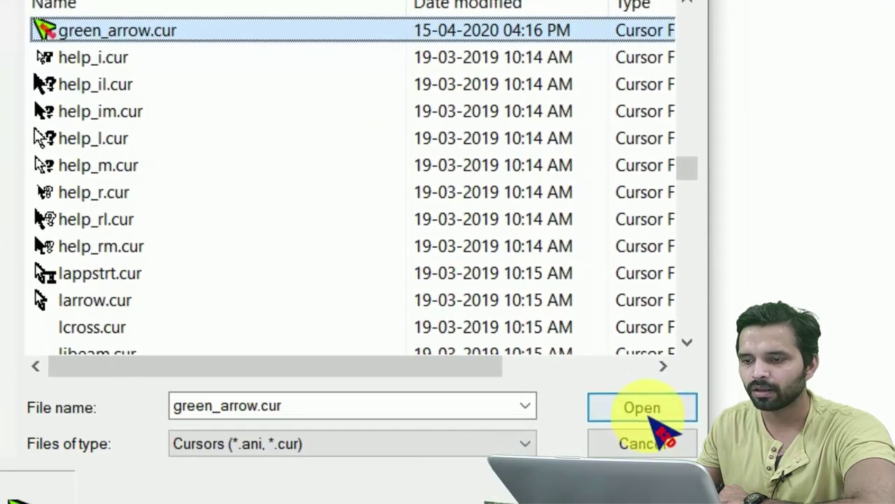
{"action": "left_click", "coordinate": [673, 404]}
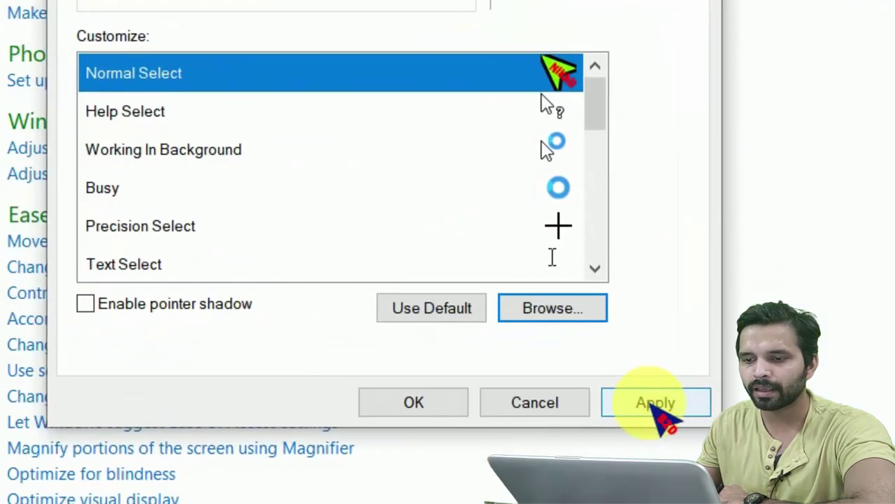
Apply the new pointer, then close Mouse Properties and Control Panel
{"action": "left_click", "coordinate": [656, 403]}
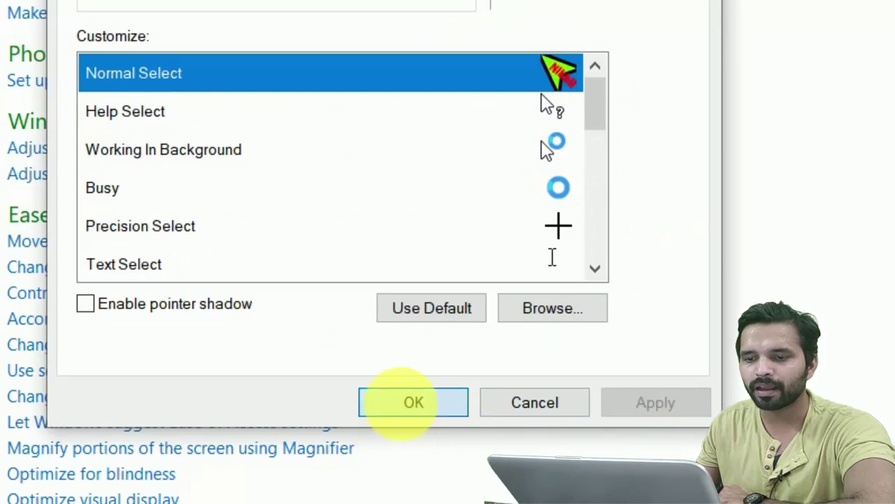
{"action": "left_click", "coordinate": [399, 403]}
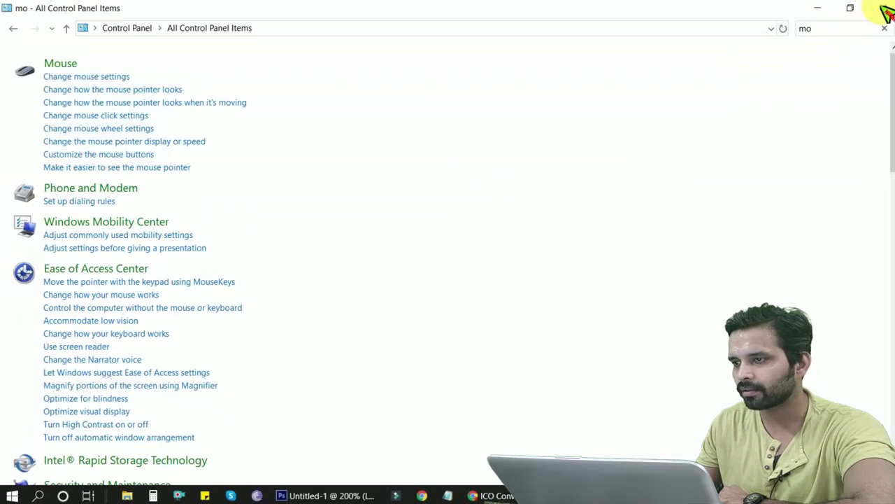
{"action": "left_click", "coordinate": [879, 8]}
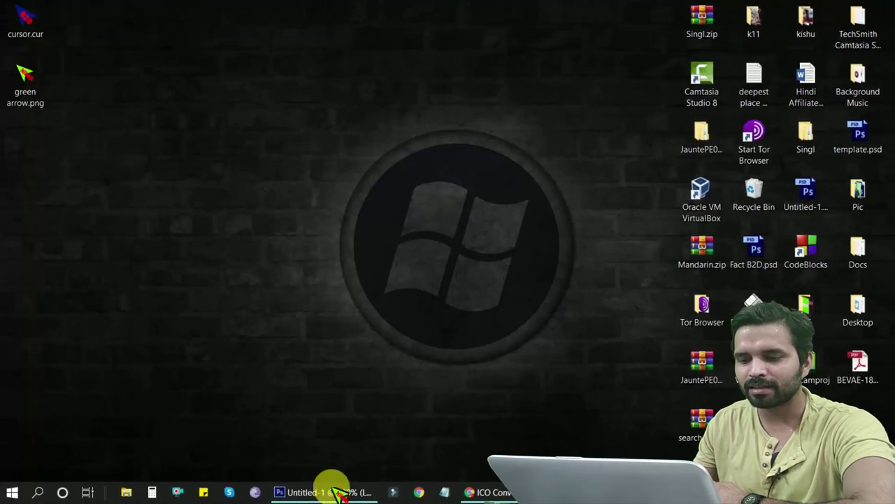
Switch to Photoshop, examine the green arrow artwork close up at 600%, and return to the desktop
{"action": "left_click", "coordinate": [329, 493]}
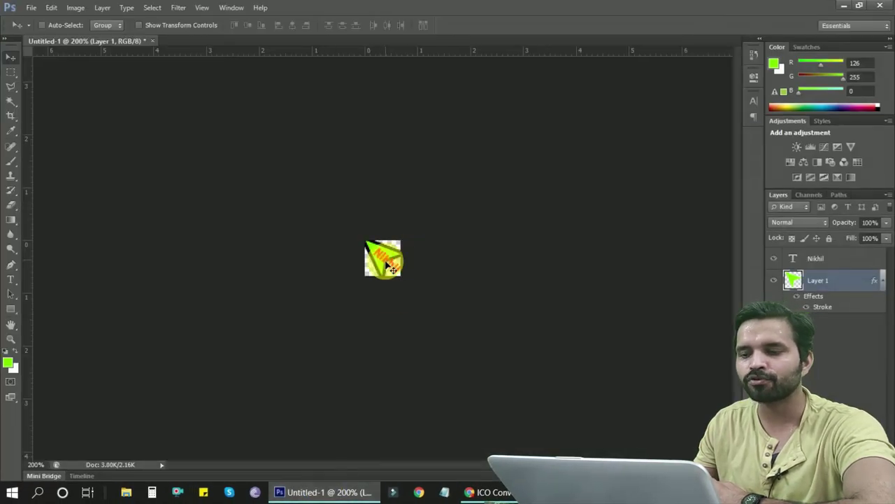
{"action": "key", "text": "ctrl+plus"}
{"action": "key", "text": "ctrl+plus"}
{"action": "key", "text": "ctrl+plus"}
{"action": "key", "text": "ctrl+plus"}
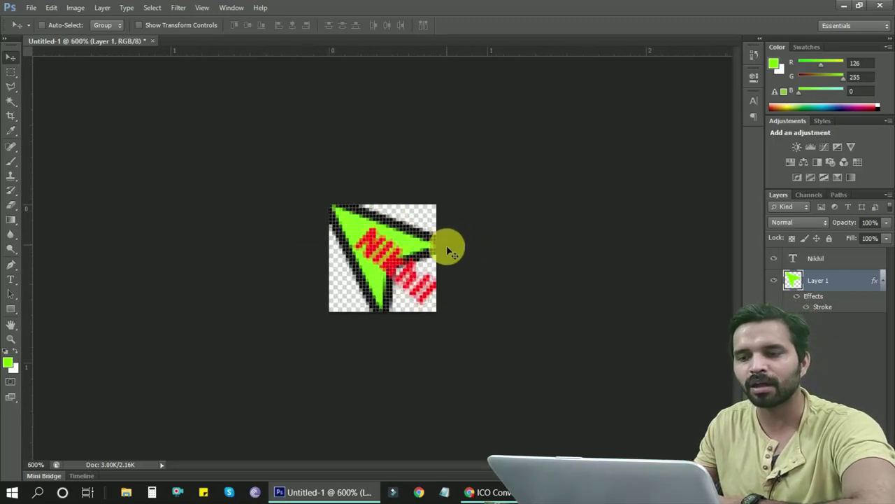
{"action": "left_click", "coordinate": [335, 491]}
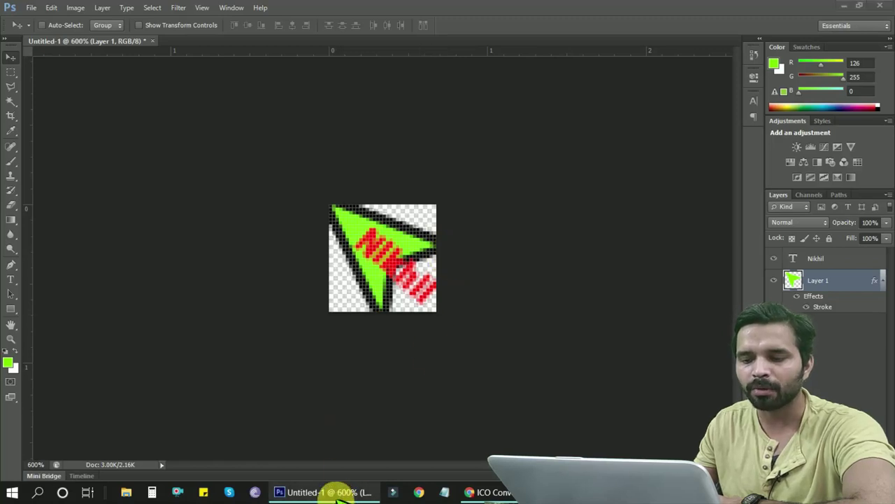
{"action": "left_click", "coordinate": [335, 492]}
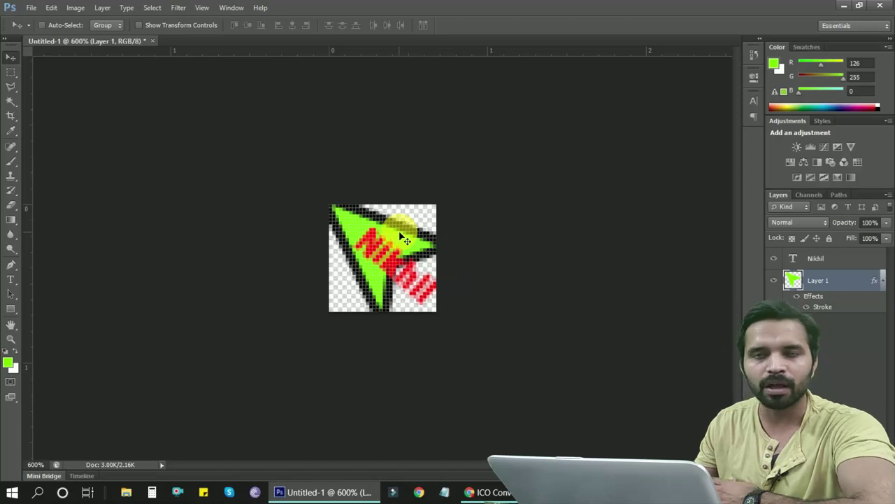
{"action": "left_click", "coordinate": [842, 6]}
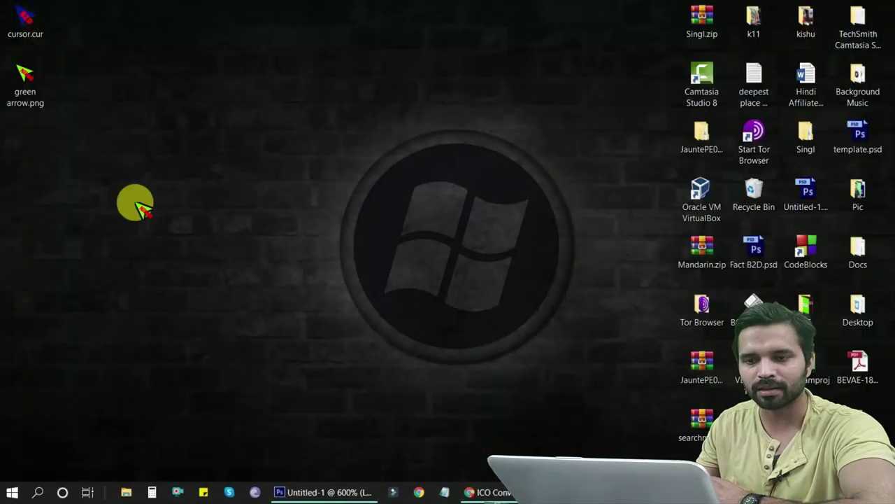